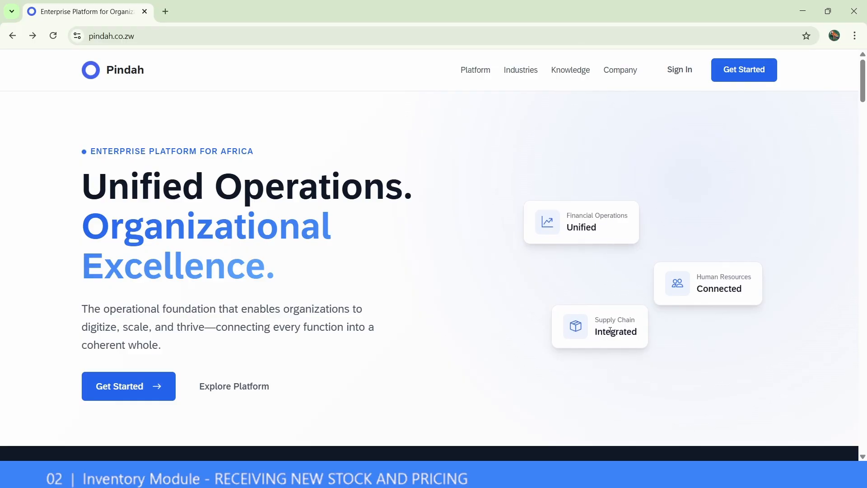
Step: Sign in to Pindah with the prefilled account credentials and open the stock inventory product list
click(681, 70)
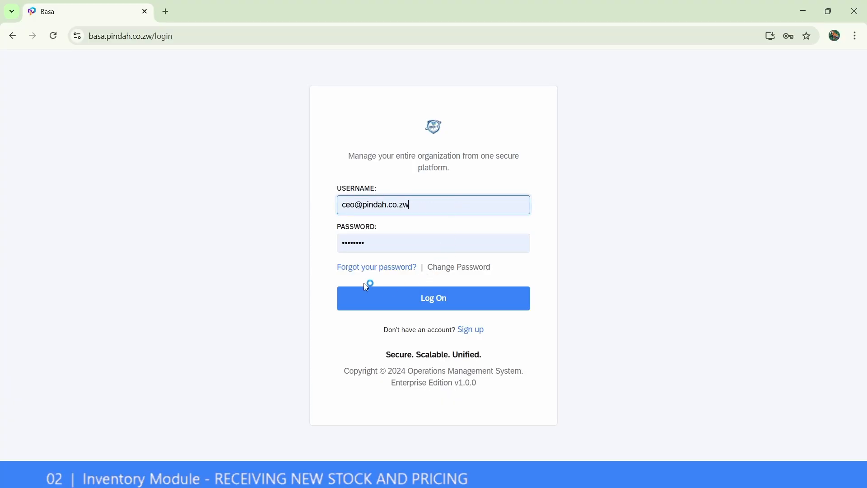
click(350, 301)
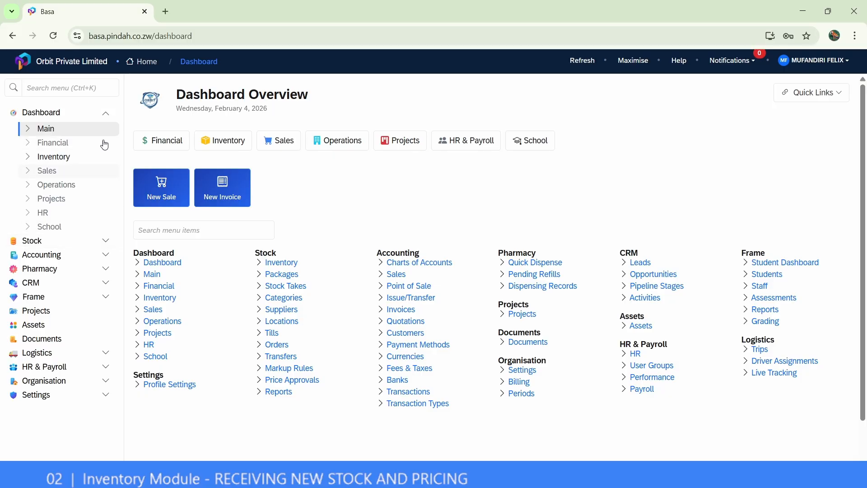
click(93, 112)
click(96, 127)
click(87, 147)
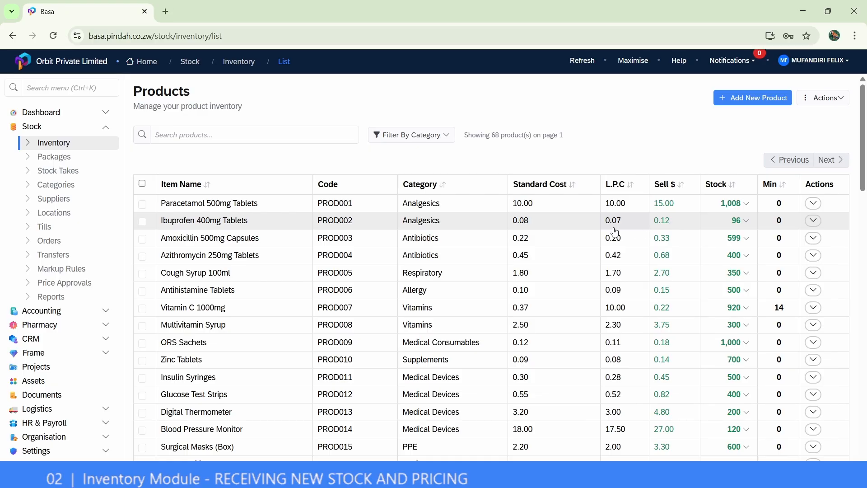
Step: Open the stock orders and start a new stock receipt
click(50, 241)
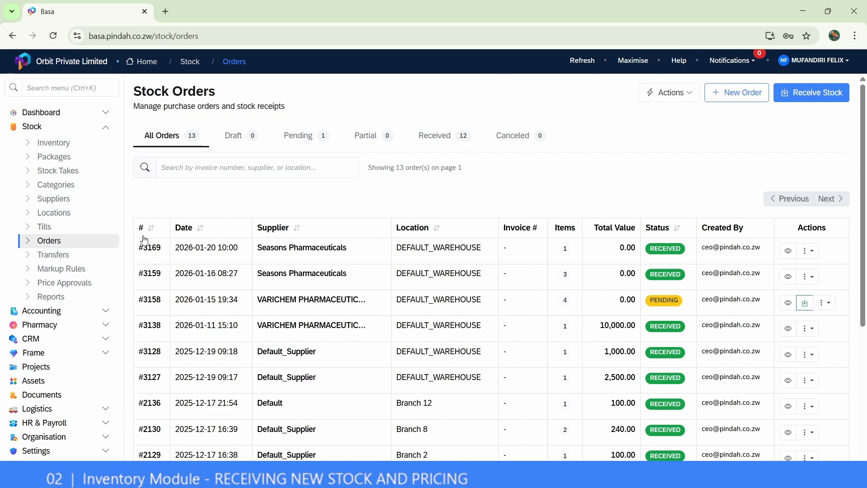
click(804, 98)
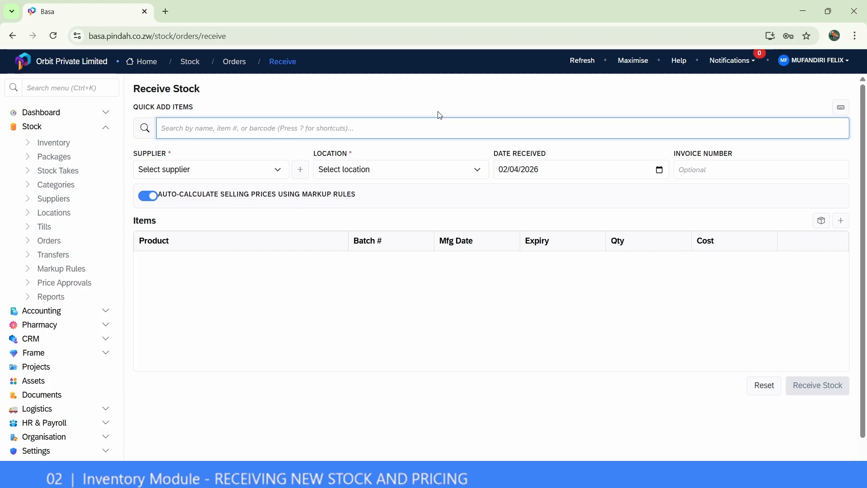
Step: Open the Add Product form from the stock receipt, review its fields, and close it without entering anything
click(822, 221)
click(264, 147)
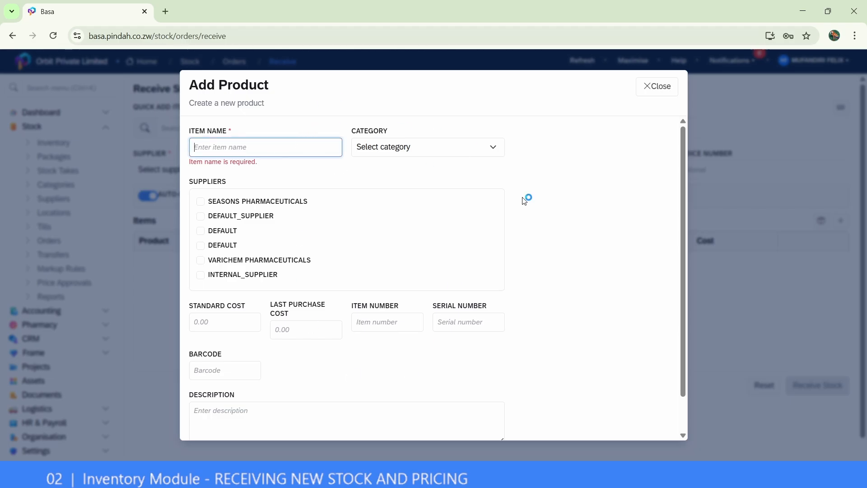
scroll(397, 312, down, 2)
scroll(397, 312, up, 2)
scroll(234, 346, down, 2)
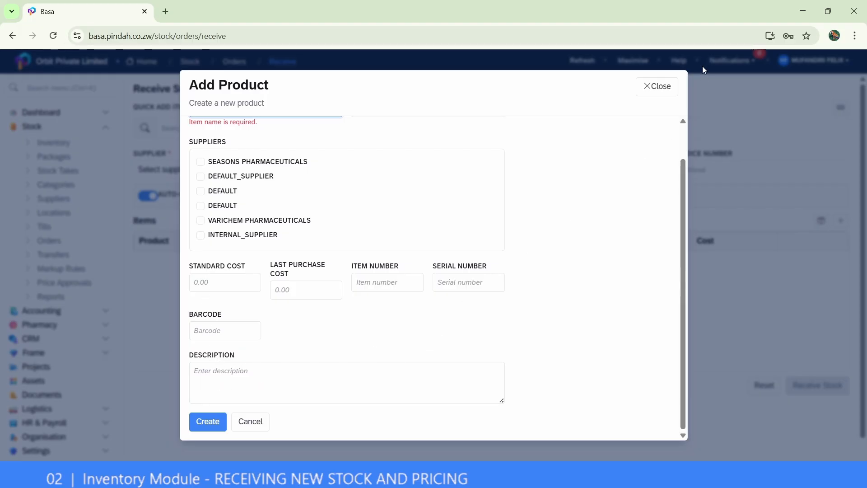
click(666, 88)
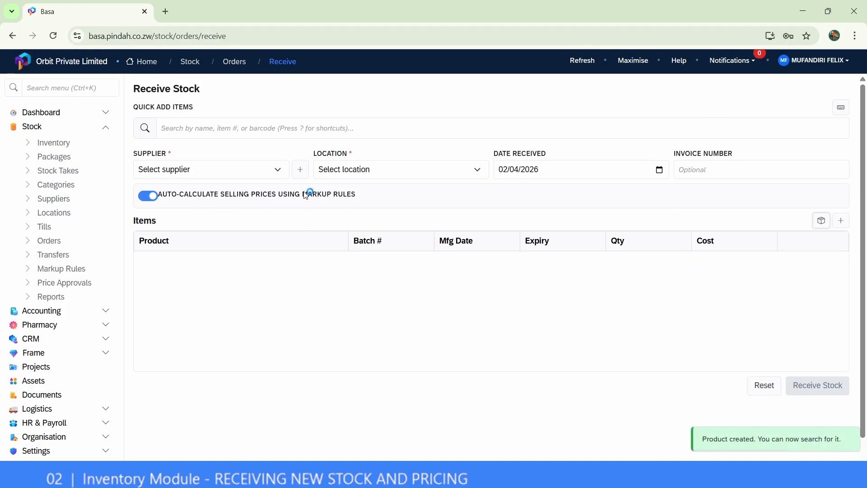
Step: Search the receipt's quick-add items for "para" and add Paracetamol 500mg Tablets
click(325, 130)
text(para)
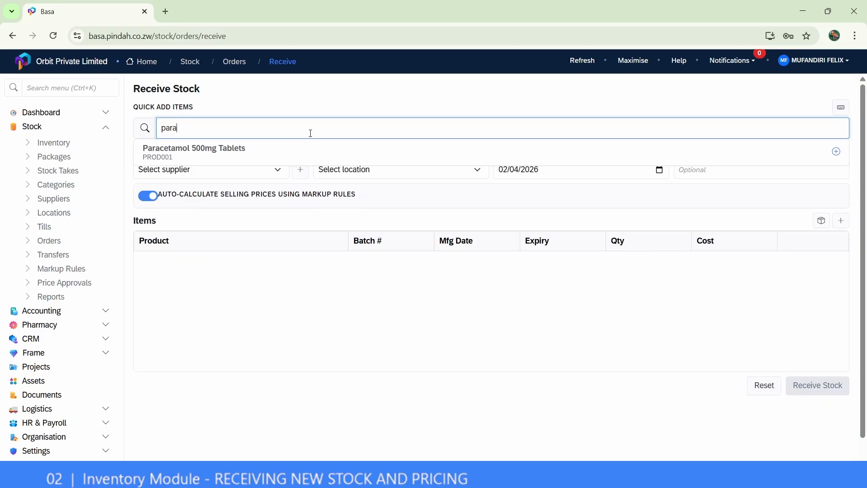
click(247, 151)
Step: Set the Paracetamol line's quantity to 10 and its cost to 2.30, leaving the batch number blank
click(387, 264)
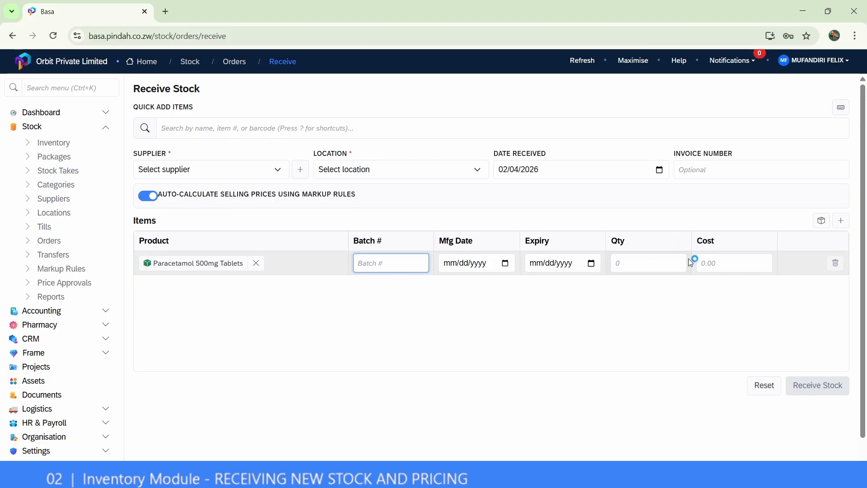
click(619, 260)
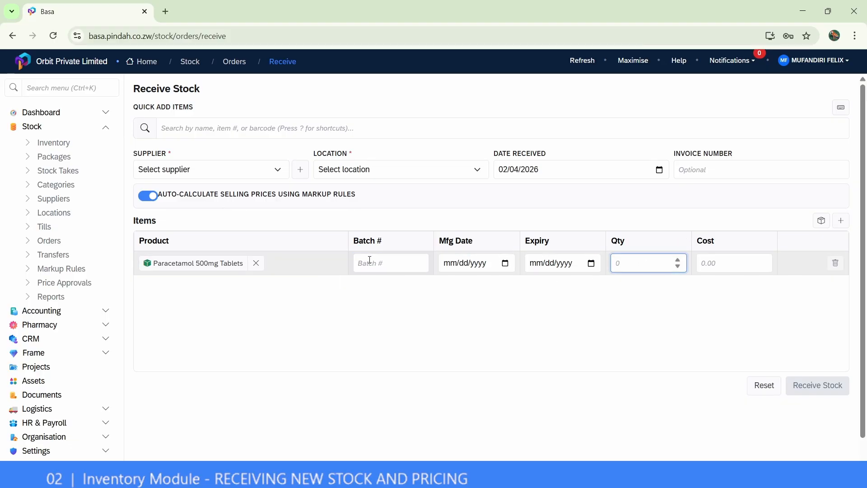
click(413, 267)
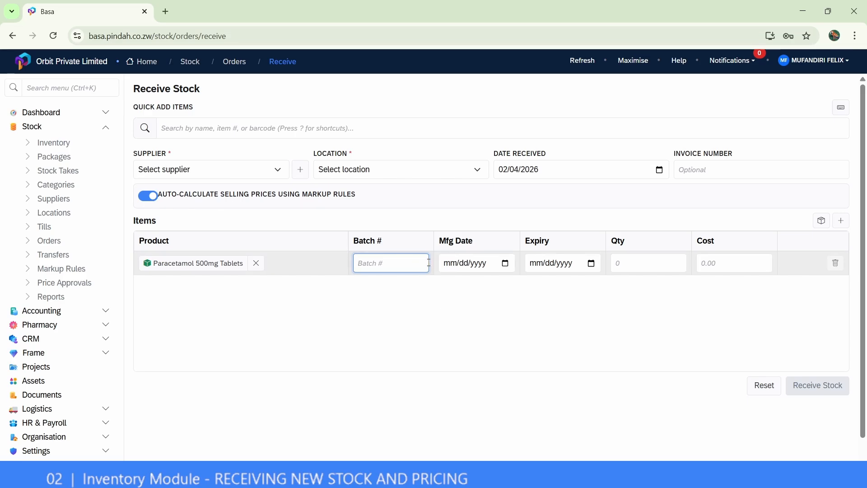
click(631, 262)
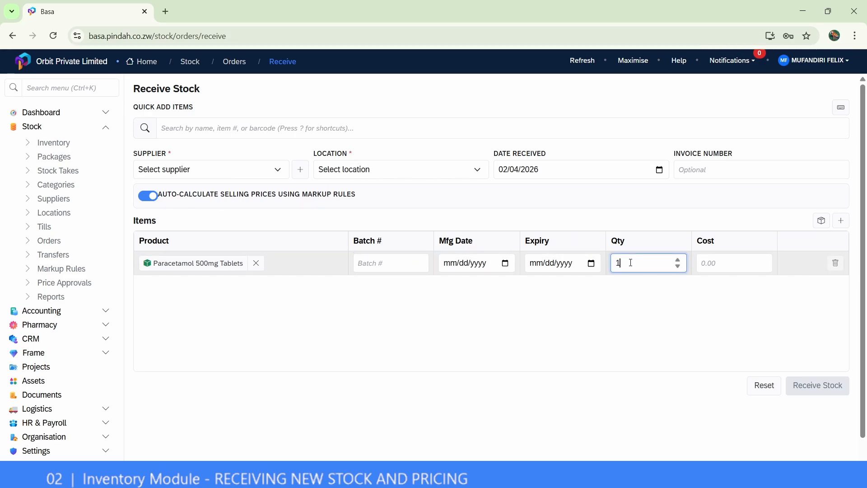
text(0)
click(711, 258)
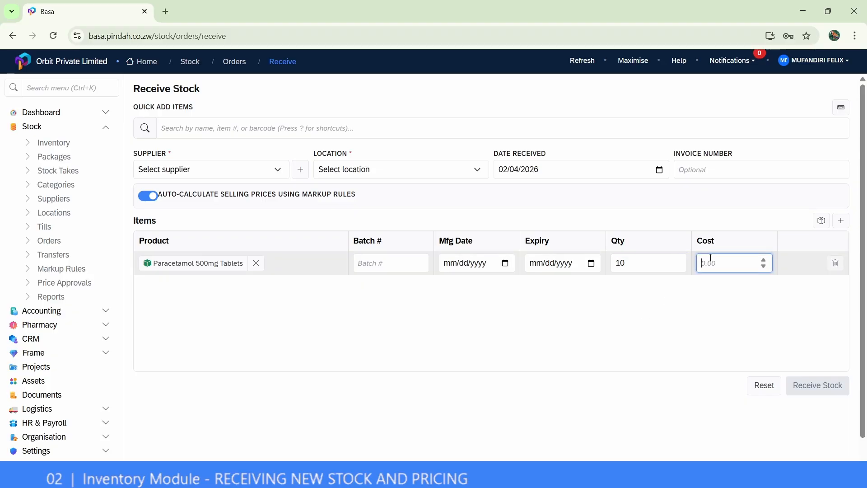
text(2.30)
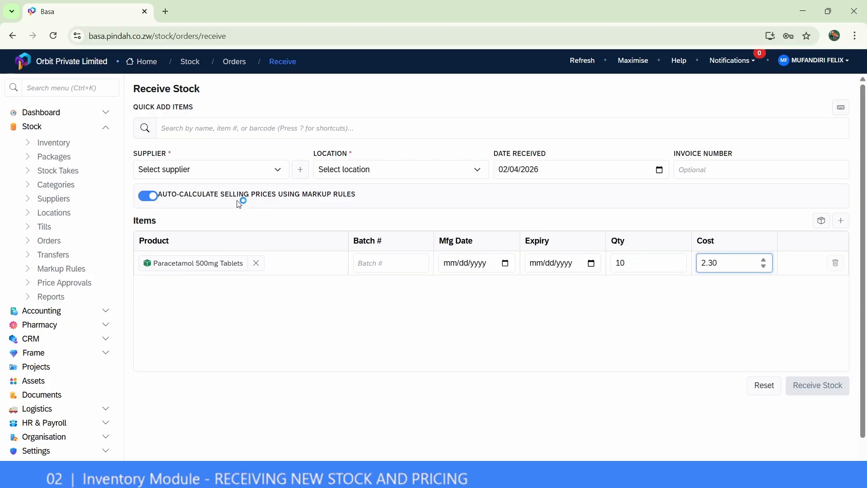
Step: Choose VARICHEM PHARMACEUTICALS as supplier and DEFAULT_WAREHOUSE as location, and submit the stock receipt
click(238, 169)
click(214, 258)
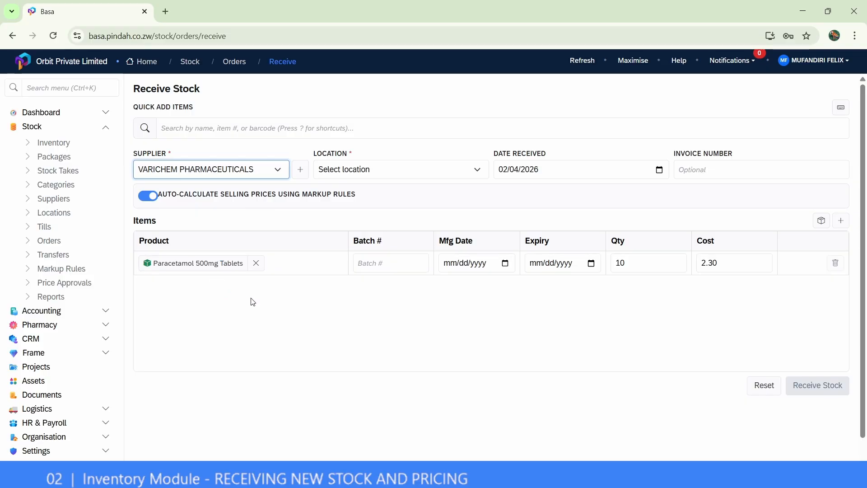
click(255, 169)
click(444, 168)
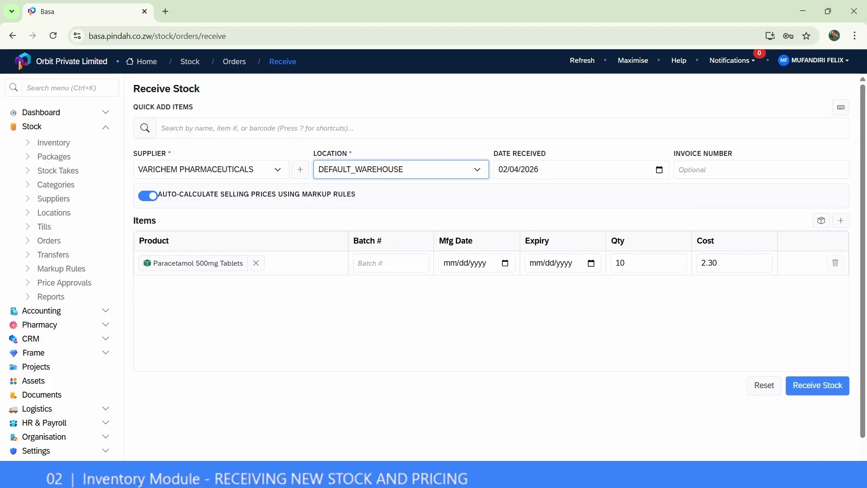
click(821, 394)
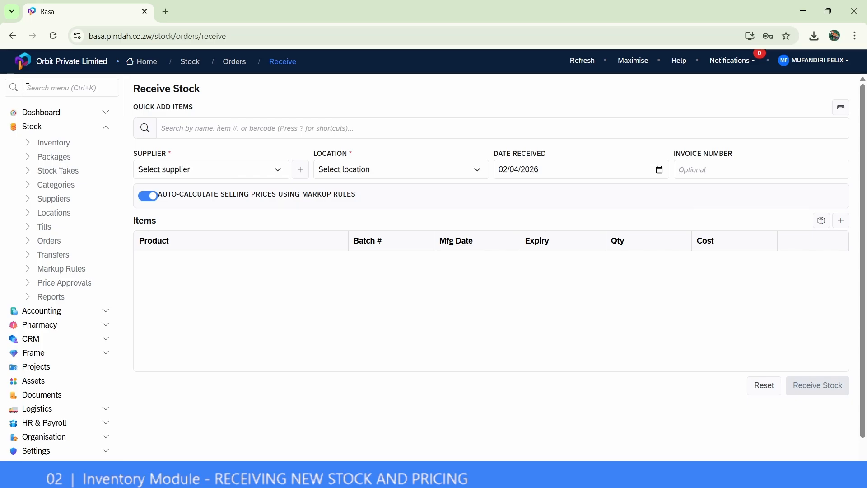
Step: View the new-supplier form, close it without adding a supplier, and check the receipt's location choices
click(301, 172)
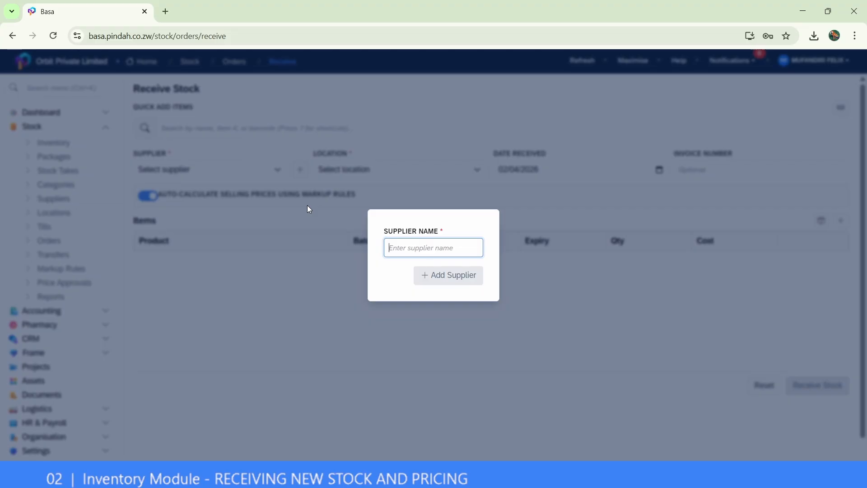
click(295, 269)
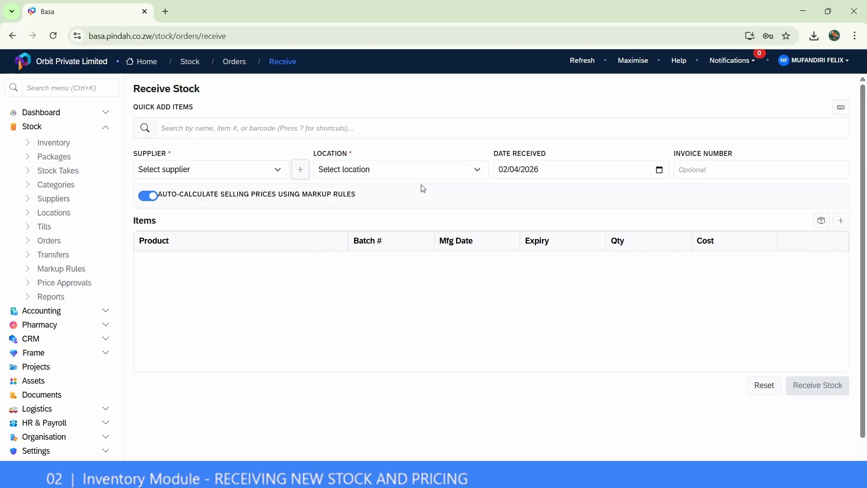
click(446, 169)
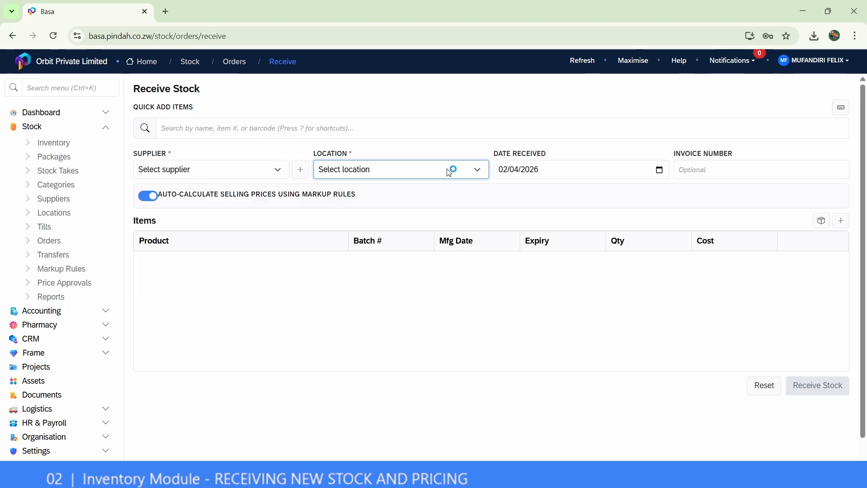
Step: Open the stock locations and examine the list from the default warehouse down to the blank row for a new location
click(68, 127)
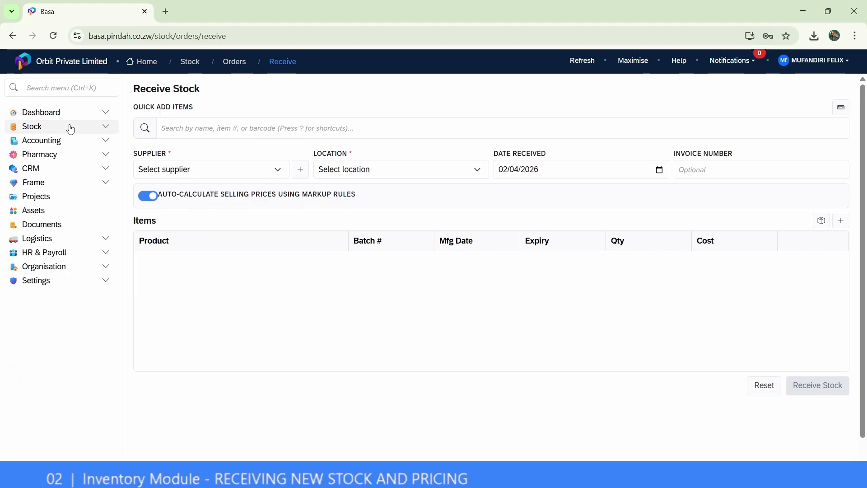
click(68, 127)
click(67, 219)
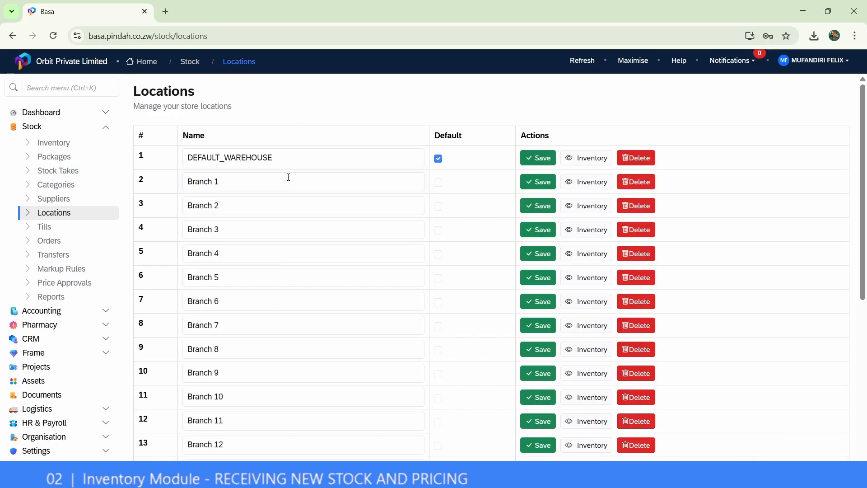
click(293, 186)
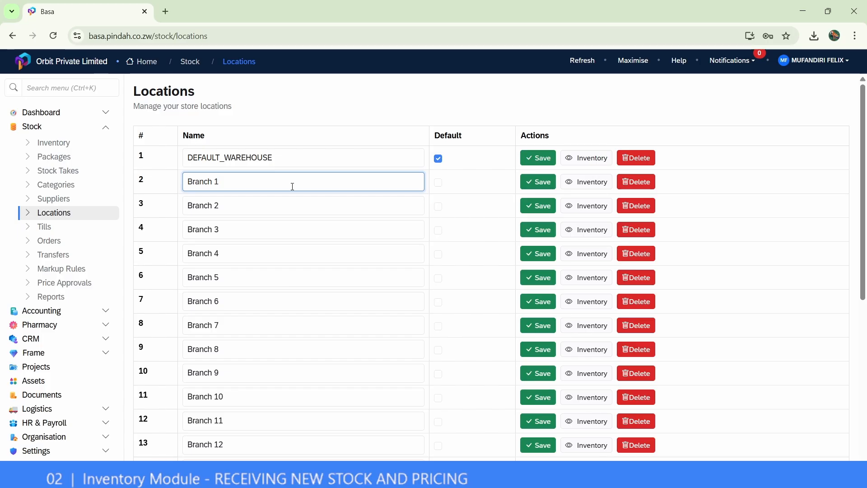
scroll(296, 176, down, 1)
click(314, 155)
click(304, 189)
scroll(304, 192, down, 5)
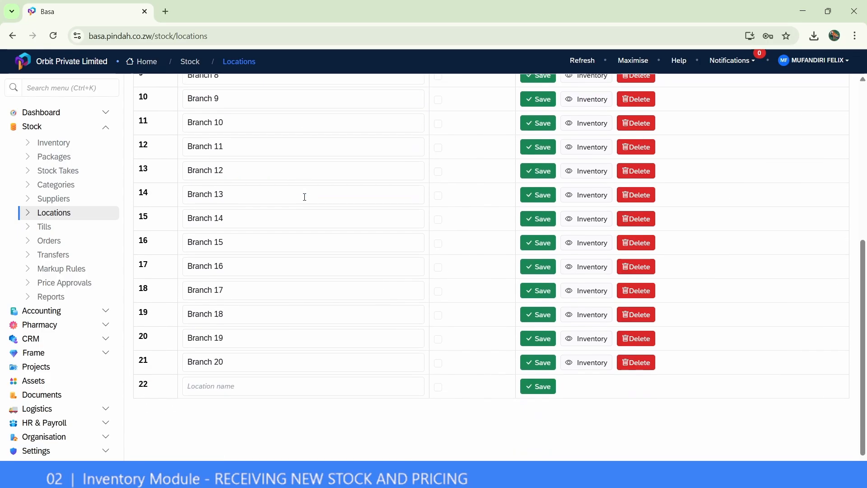
scroll(304, 196, up, 6)
scroll(329, 181, down, 1)
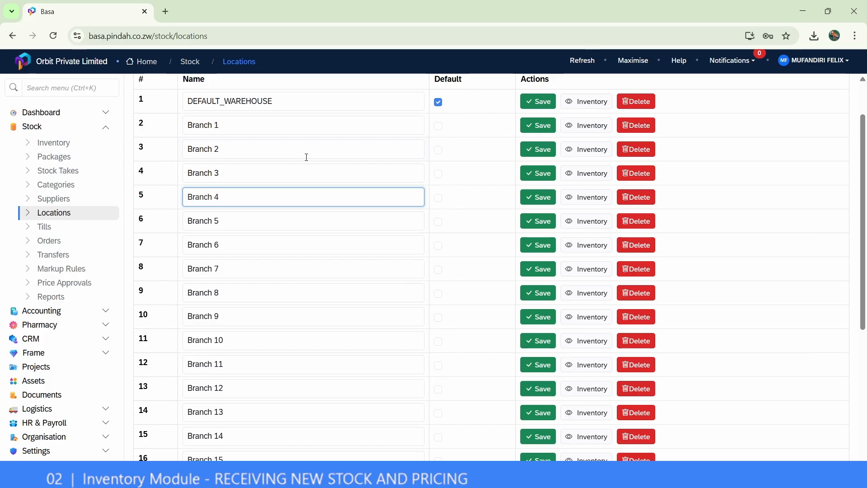
scroll(372, 259, down, 5)
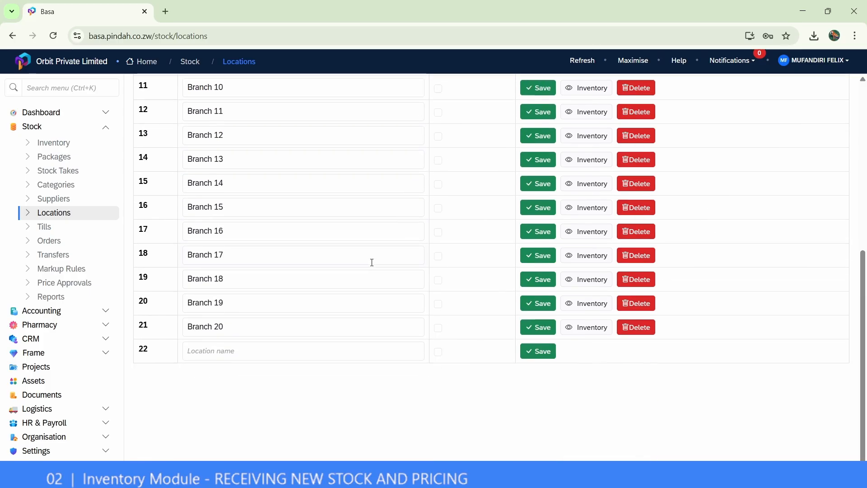
scroll(384, 278, up, 6)
scroll(384, 278, up, 1)
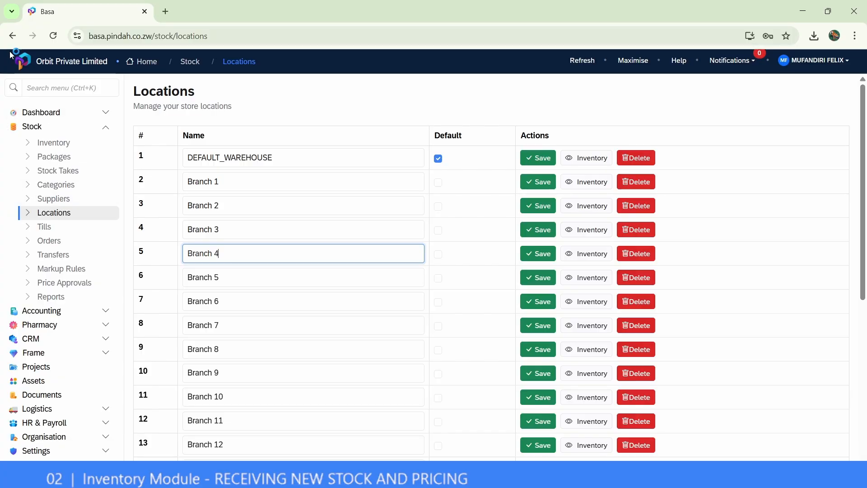
Step: Return to the stock receipt form and review its new-supplier form and location selector
click(11, 36)
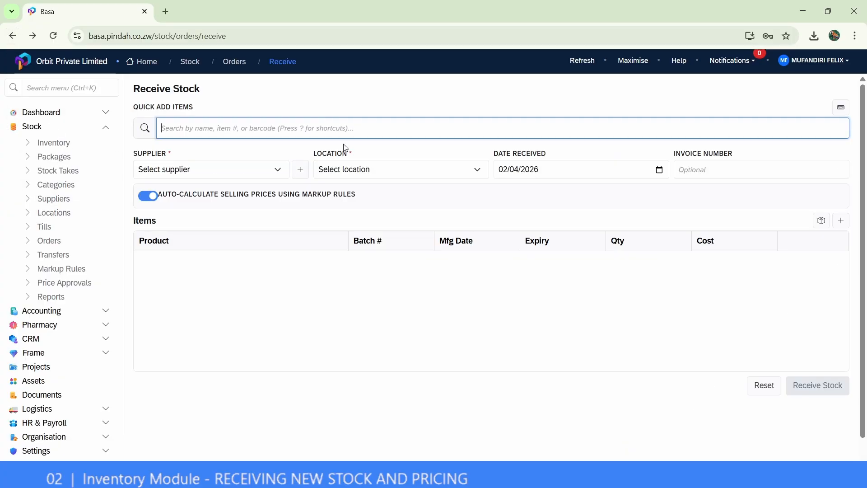
click(302, 169)
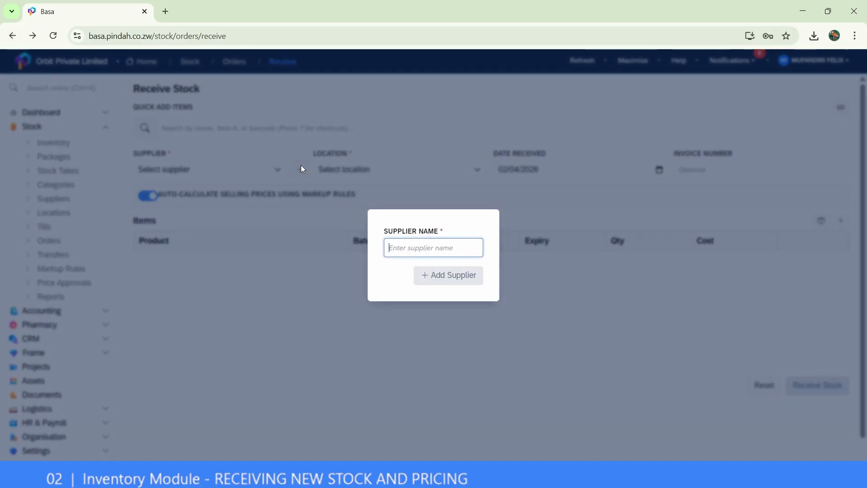
click(353, 183)
click(481, 167)
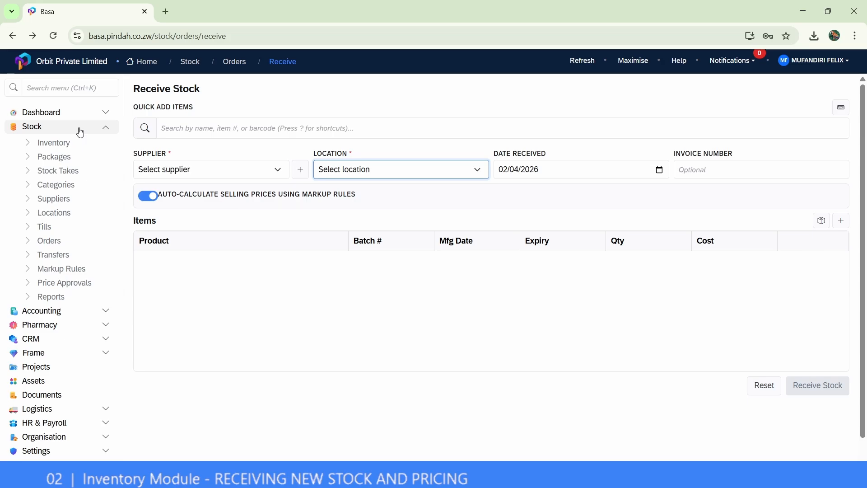
Step: Create a global markup rule with a markup percentage of 50% for all products
click(75, 276)
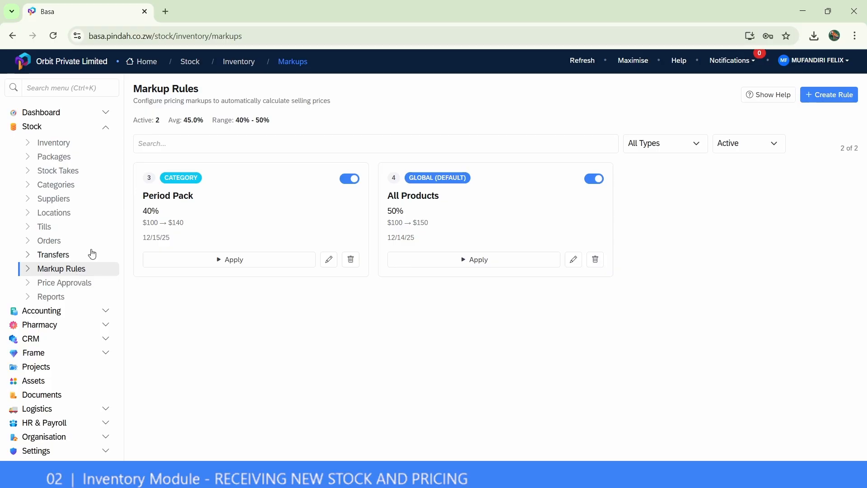
click(844, 95)
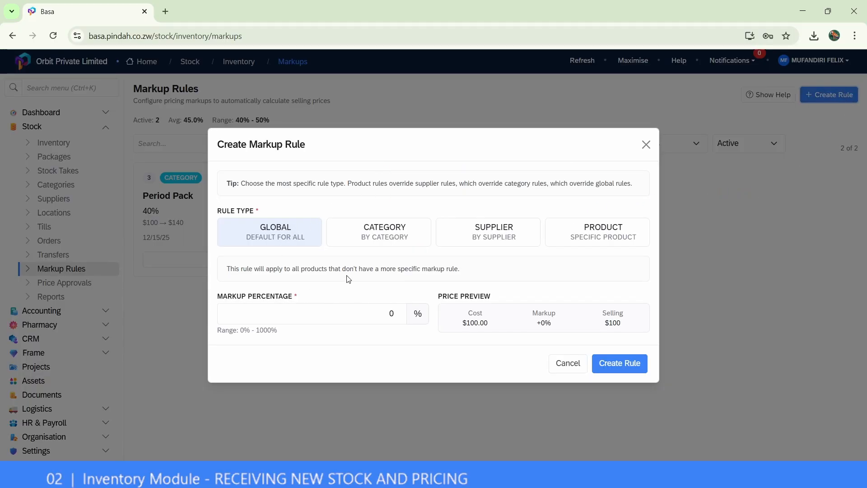
click(346, 313)
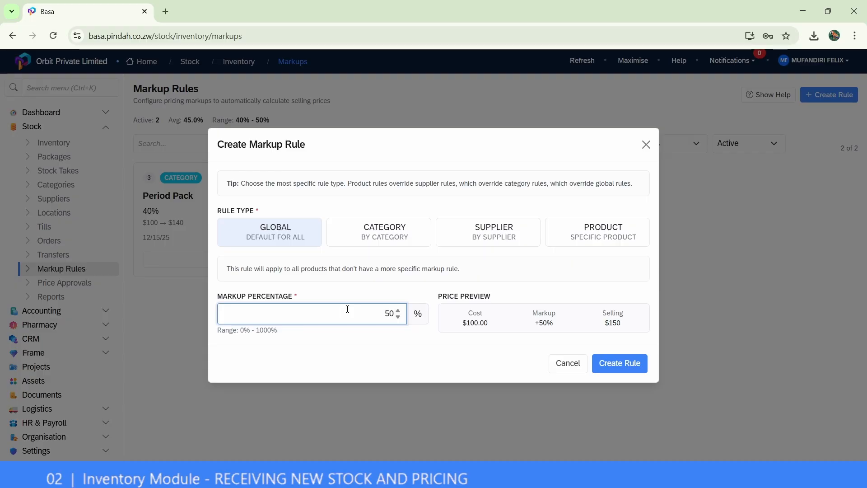
click(620, 363)
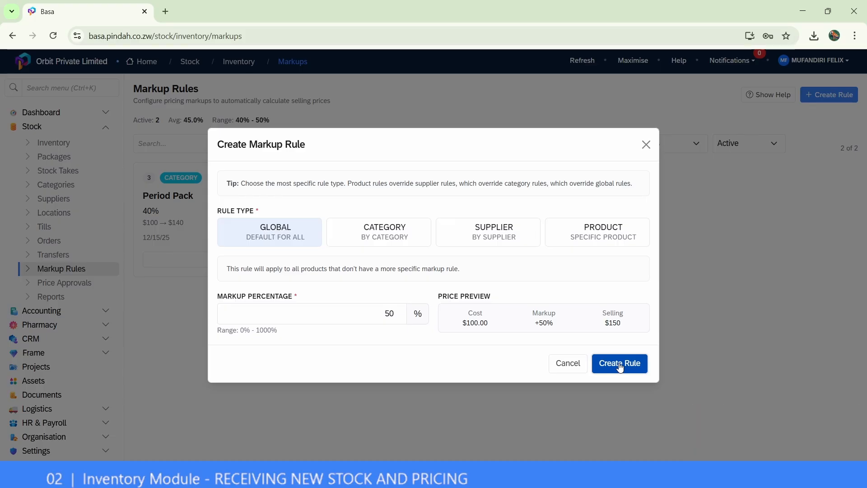
Step: Try to submit the 50% global markup rule, then close its form
click(620, 367)
drag(742, 429, 803, 434)
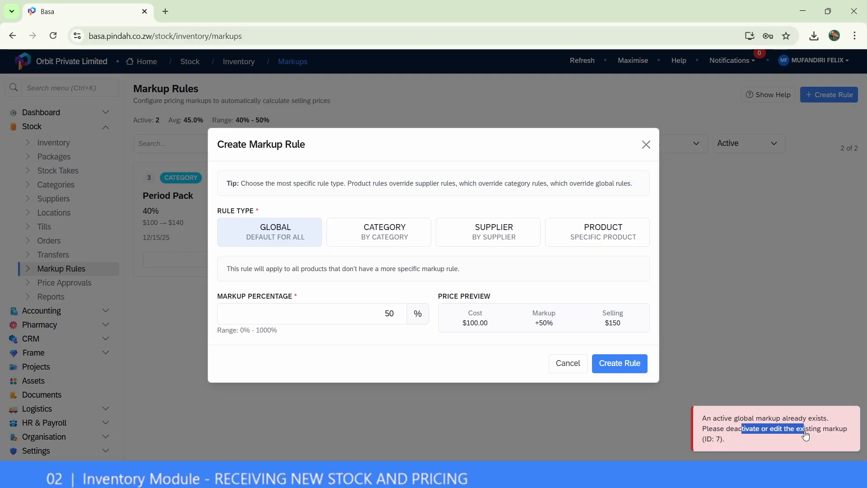
click(647, 144)
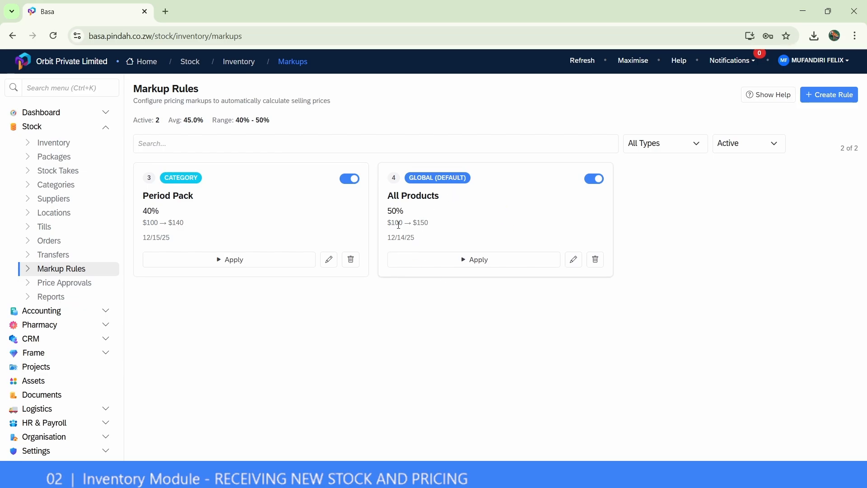
Step: Examine the existing global markup rule for All Products
drag(443, 242, 387, 201)
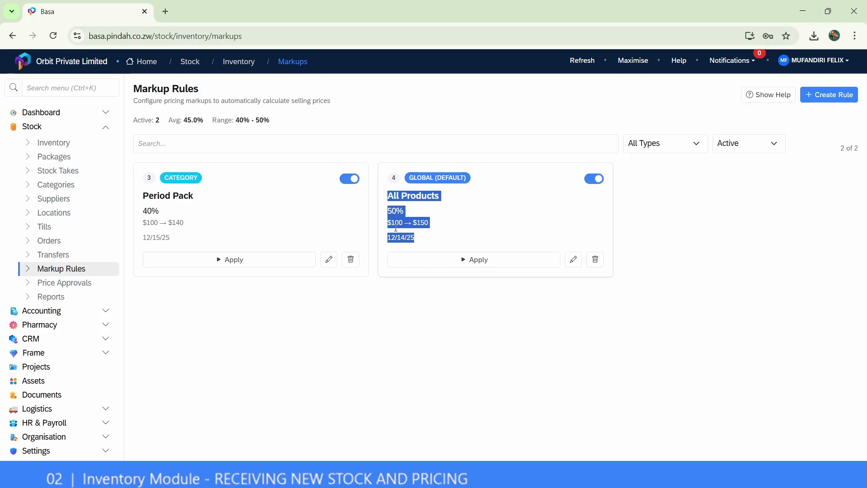
click(466, 260)
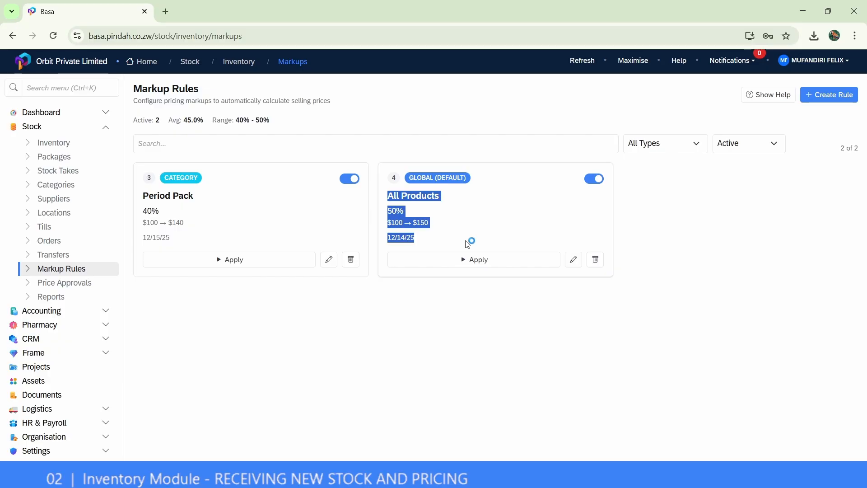
click(491, 330)
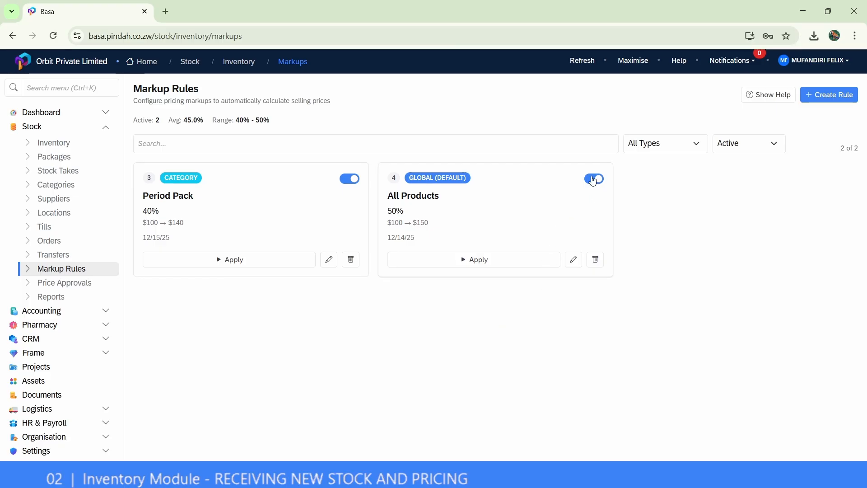
Step: Start a new stock receipt from the orders area and add Adult Diapers to its items
click(49, 245)
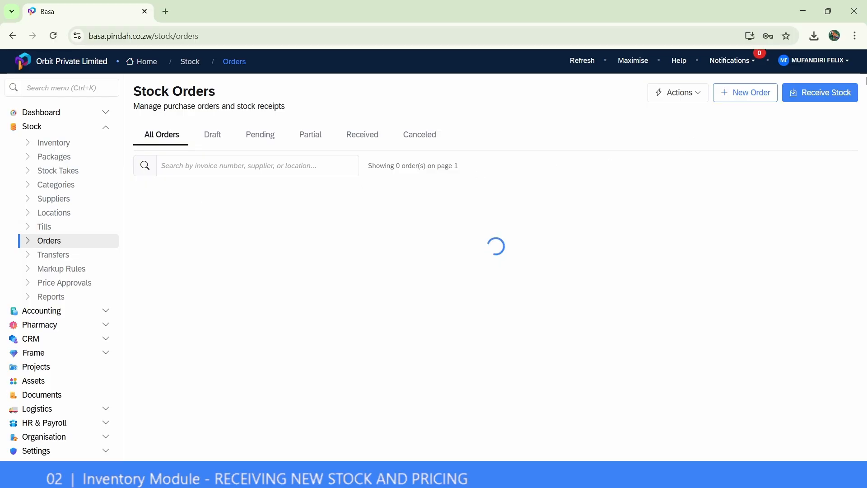
click(836, 94)
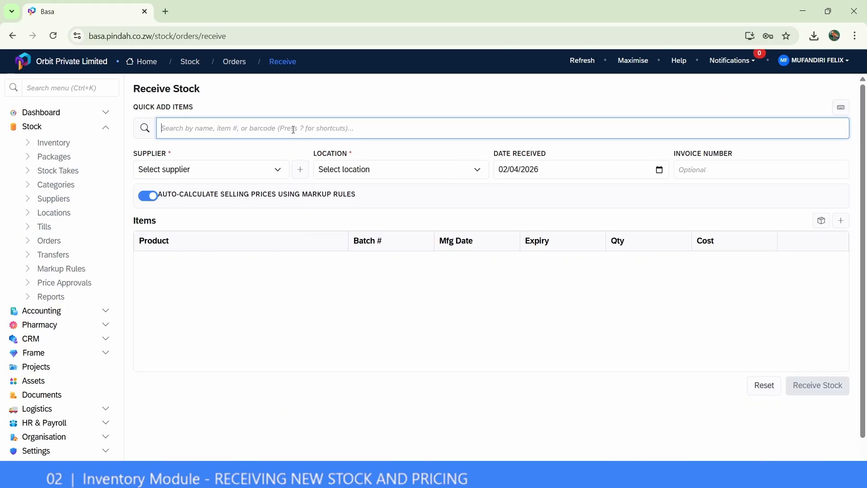
text(ibu)
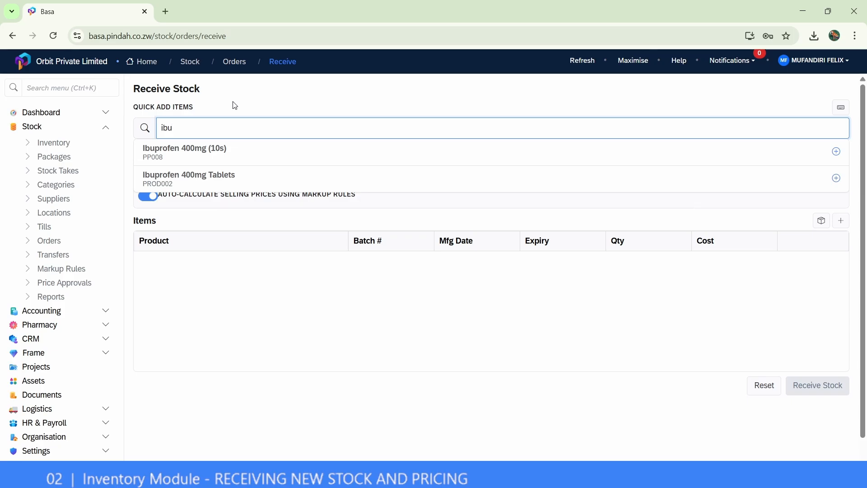
key(ctrl+a)
text(adult)
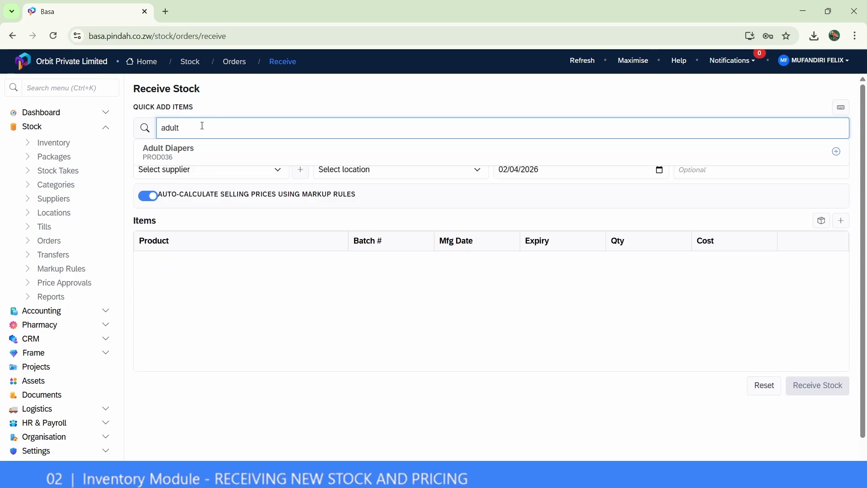
click(199, 153)
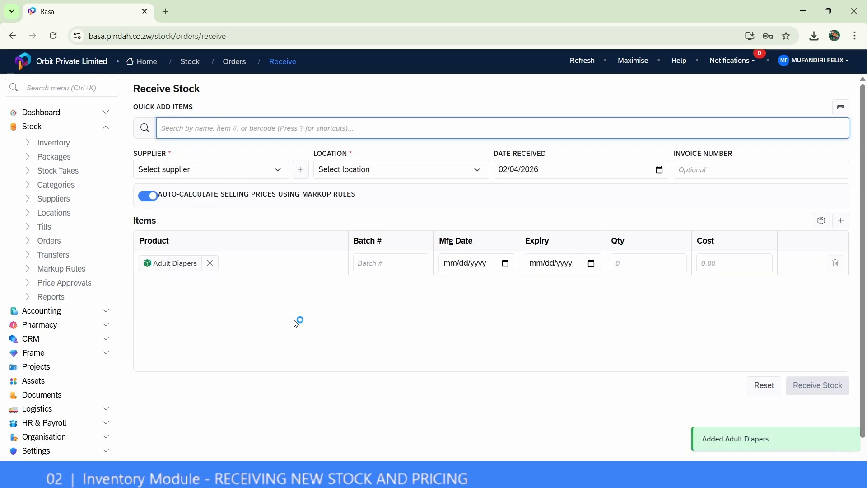
Step: Set the receipt's supplier to Seasons Pharmaceuticals and its location to DEFAULT_WAREHOUSE
click(258, 169)
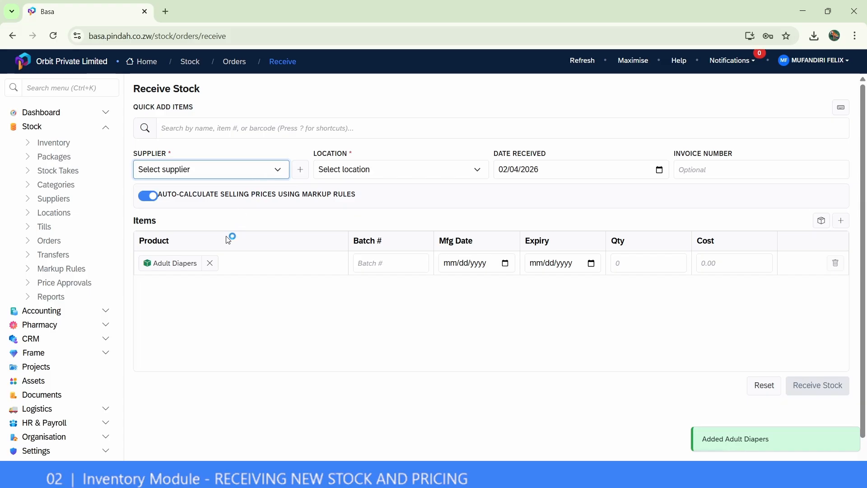
click(424, 165)
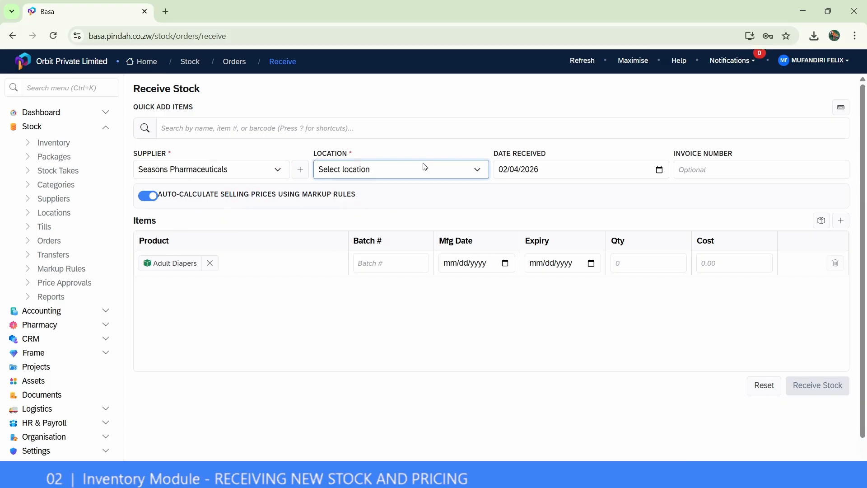
click(416, 202)
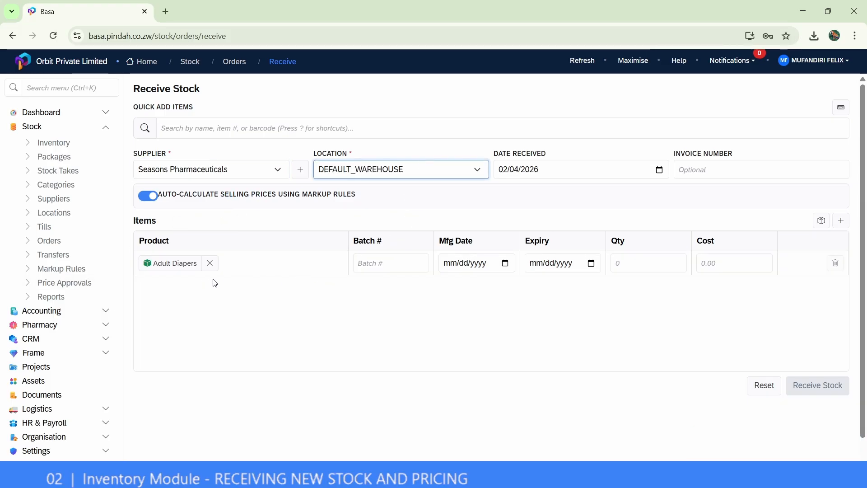
Step: Enter batch number 001116543, quantity 10 and cost 10 for Adult Diapers, and receive the stock
click(383, 263)
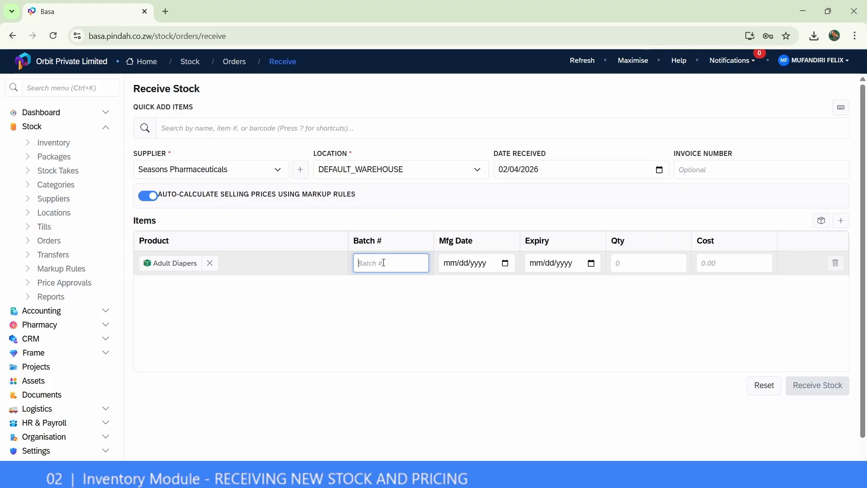
text(001116543)
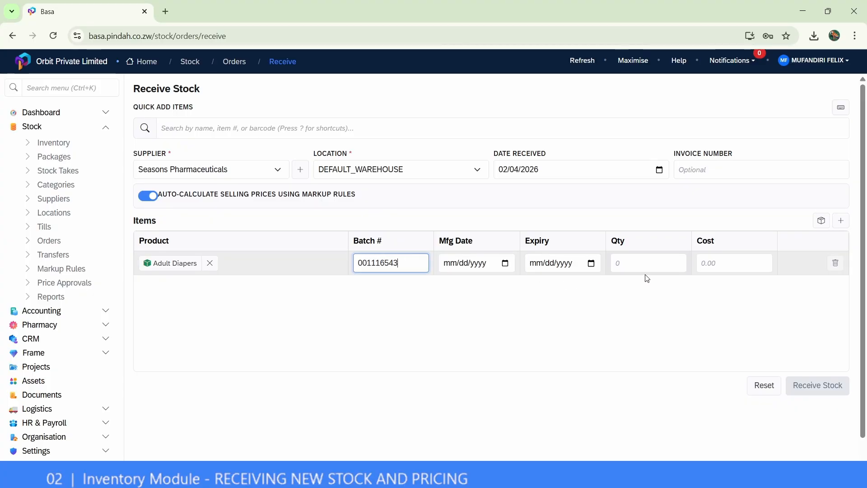
click(646, 263)
text(10)
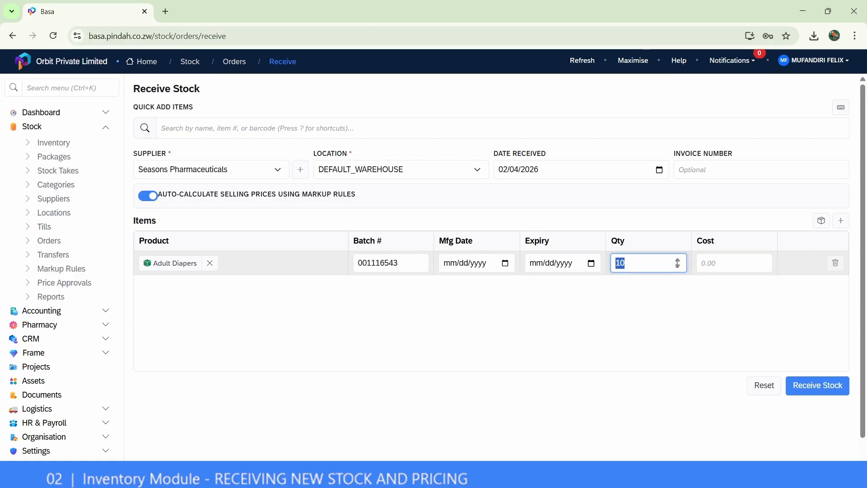
click(740, 258)
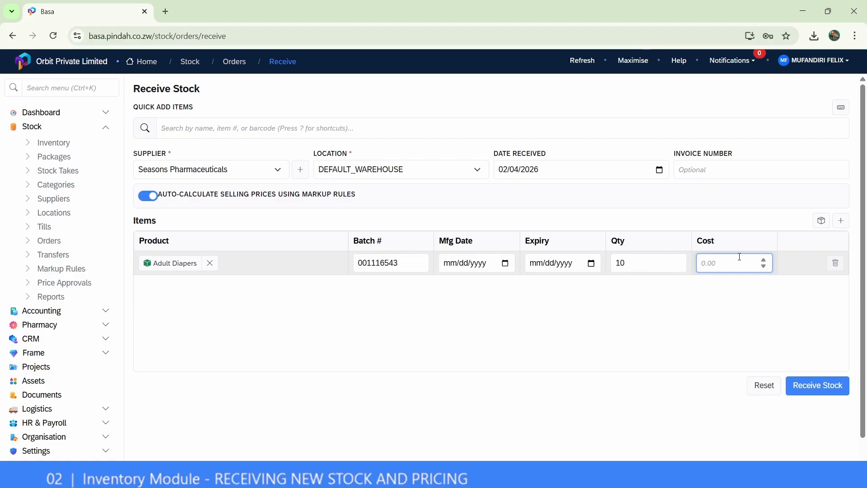
text(10)
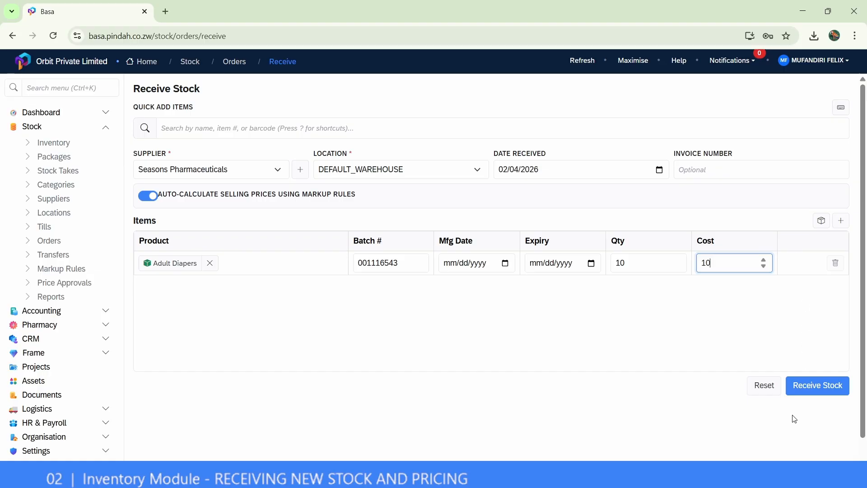
click(803, 390)
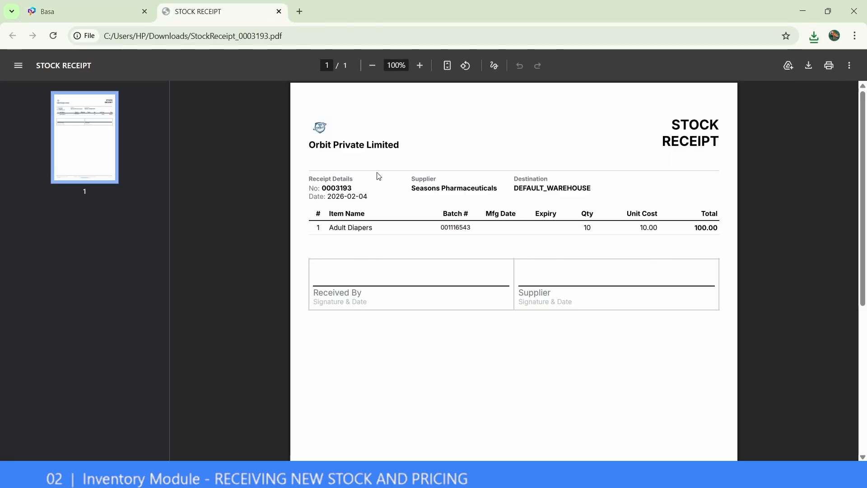
Step: Review the generated stock receipt PDF from top to bottom and return to Basa
scroll(596, 255, down, 5)
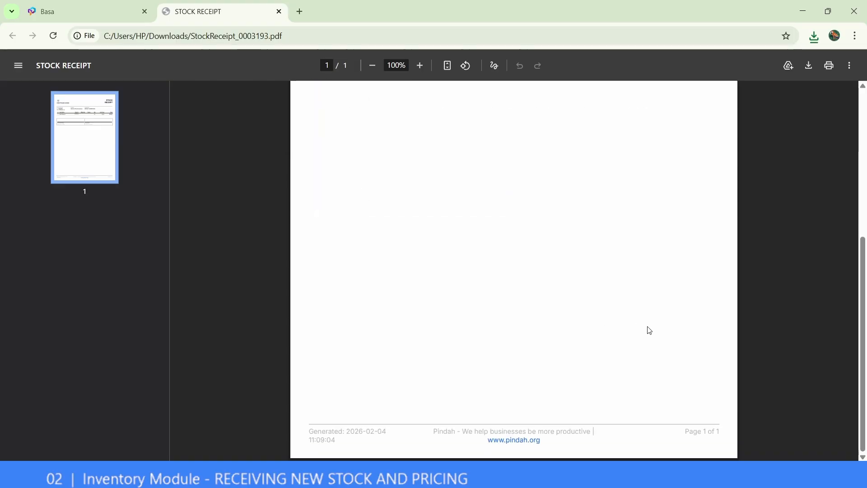
scroll(600, 350, up, 5)
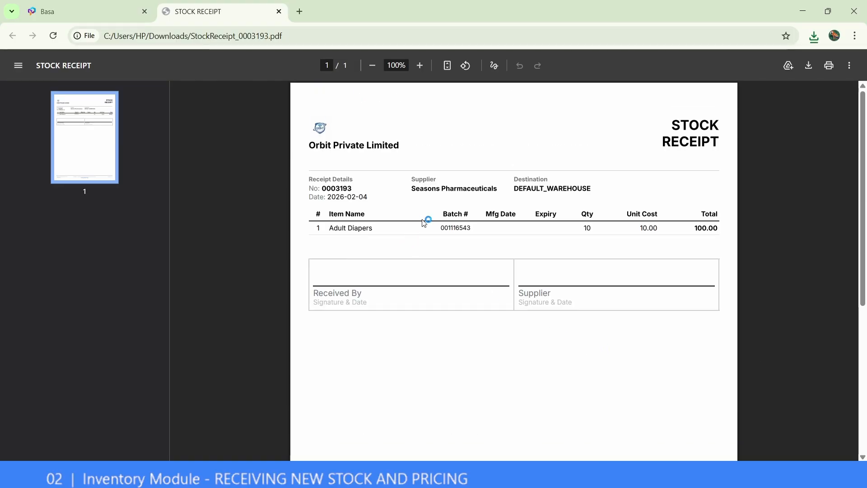
click(96, 2)
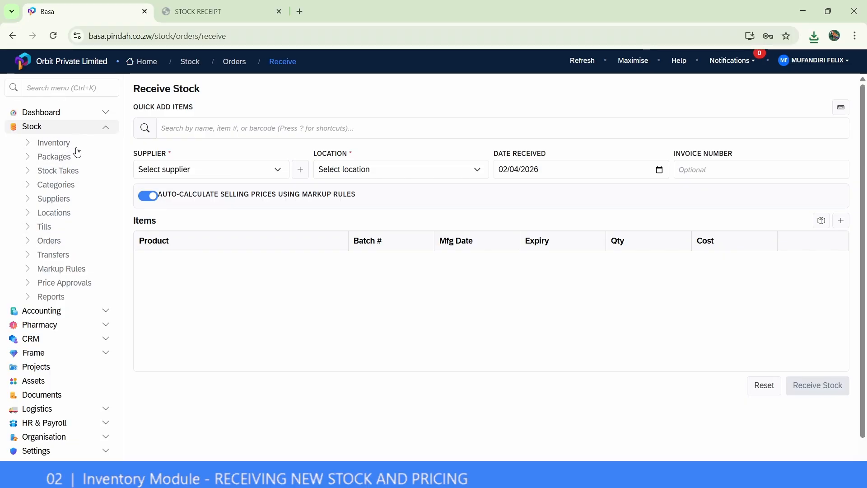
Step: Approve the pending price changes to $15.00 for Adult Diapers from receipt #3193 and $3.45 for Paracetamol 500mg Tablets
click(75, 284)
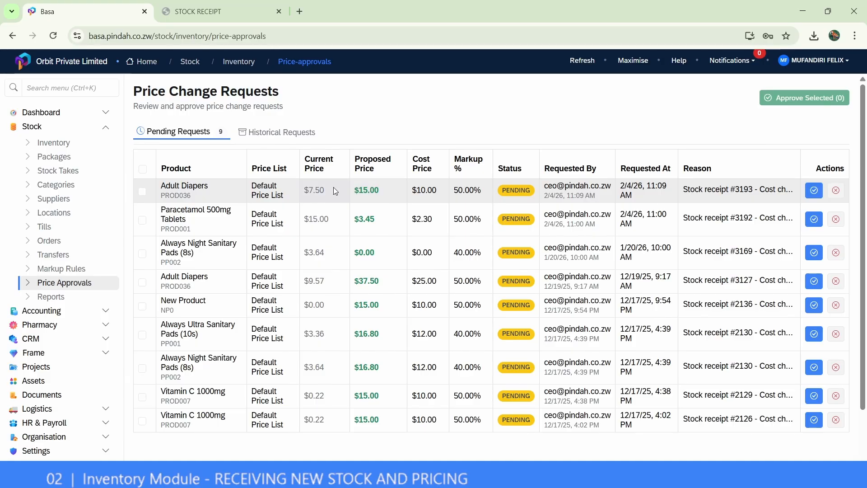
click(808, 193)
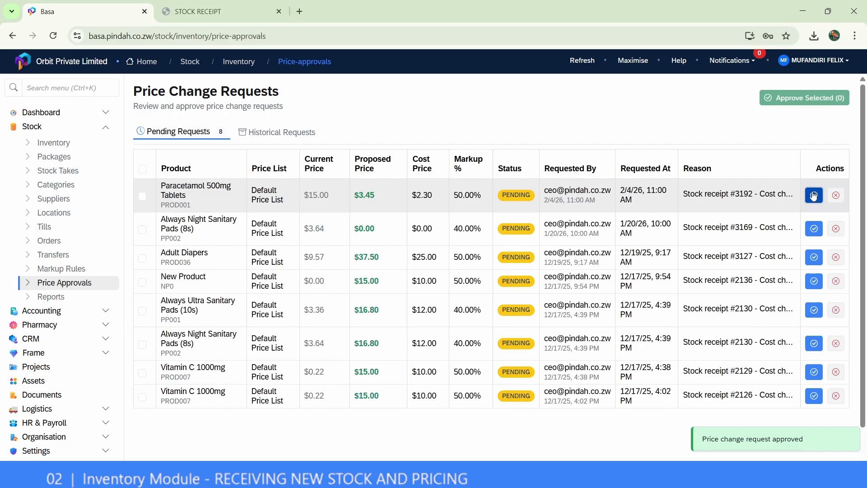
click(813, 195)
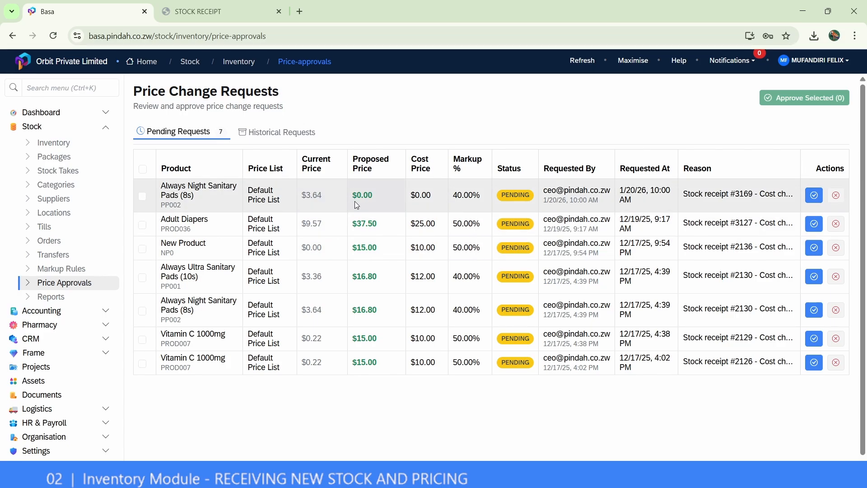
Step: Search the inventory for "adult" and open the Adult Diapers product for editing
click(56, 144)
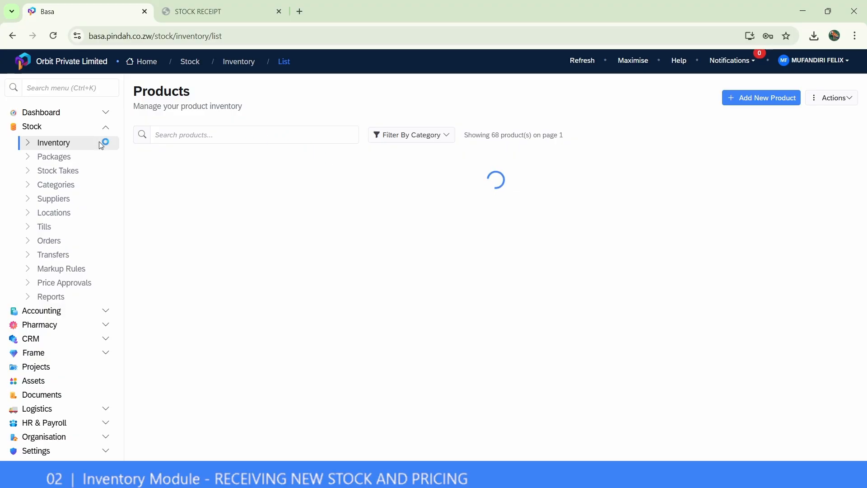
click(228, 134)
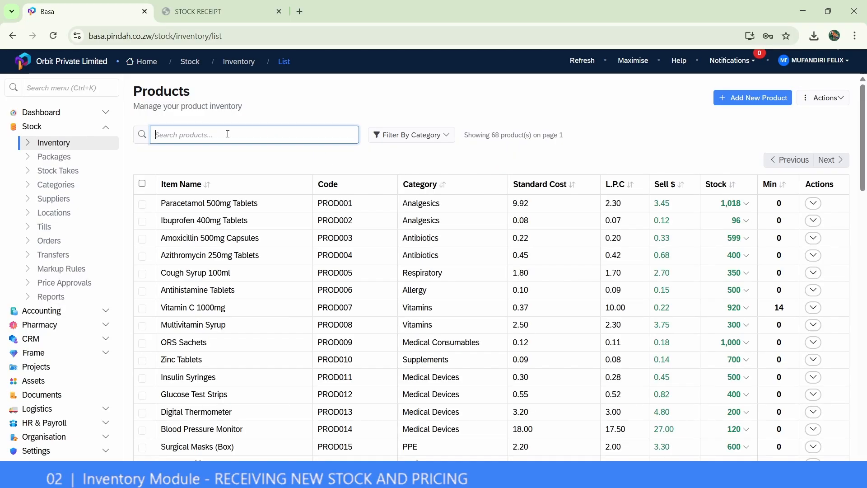
text(adul)
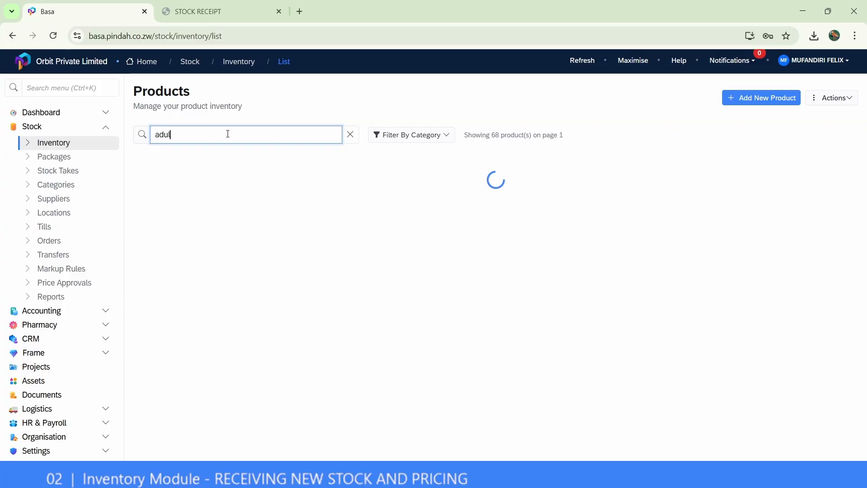
text(t)
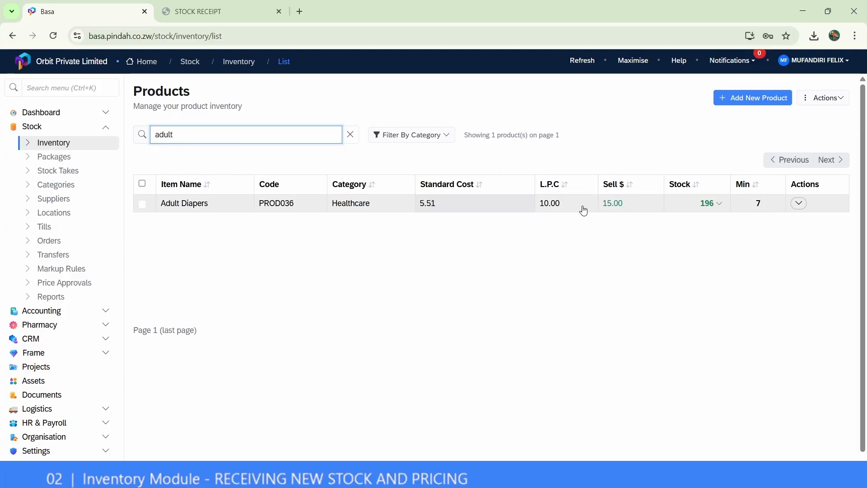
click(798, 203)
click(756, 226)
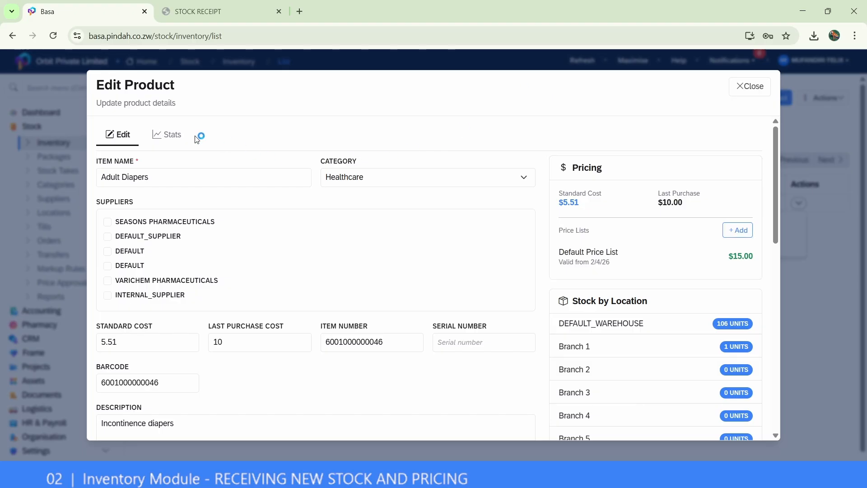
Step: Examine the Adult Diapers statistics, including the price history table and the price points on its chart
click(165, 139)
scroll(467, 170, down, 3)
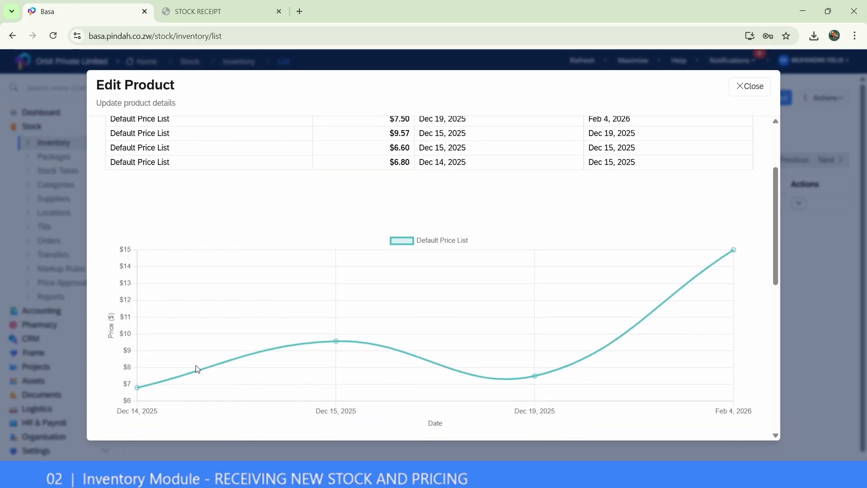
mouse_move(138, 391)
mouse_move(336, 343)
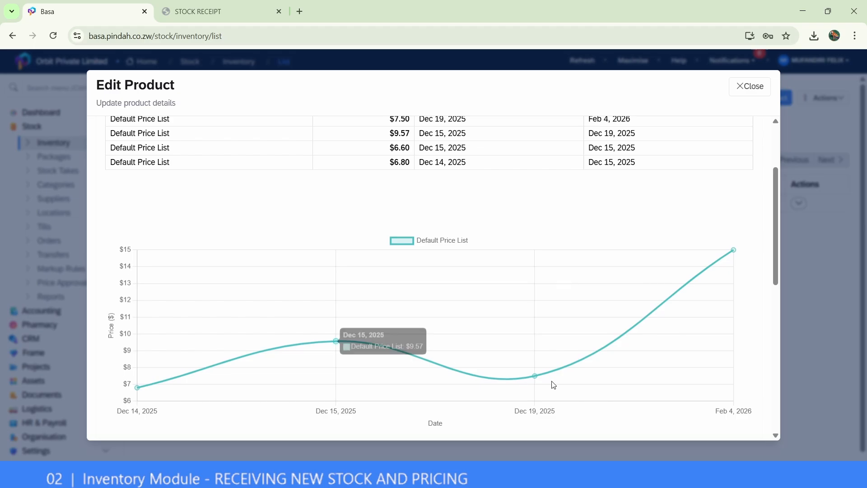
mouse_move(536, 377)
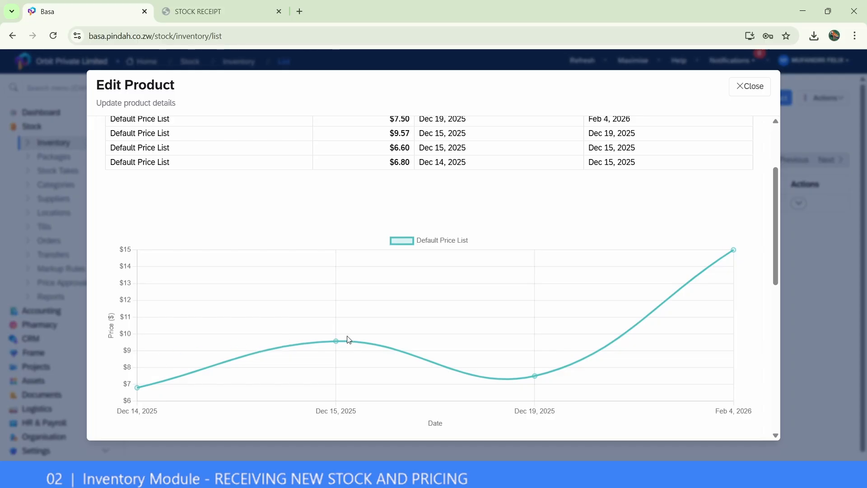
scroll(357, 337, down, 5)
scroll(356, 398, up, 4)
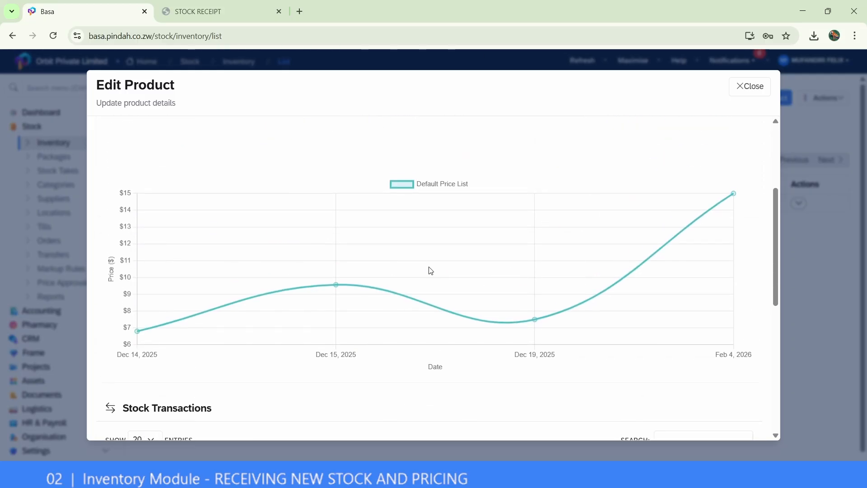
scroll(360, 221, up, 4)
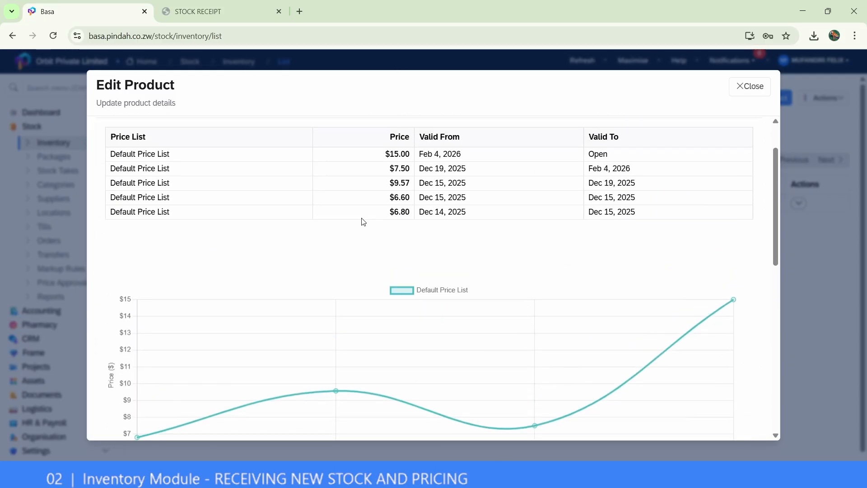
Step: Examine the Adult Diapers price movement entries and the full list of stock transactions in the product statistics
scroll(365, 201, down, 3)
scroll(367, 212, up, 2)
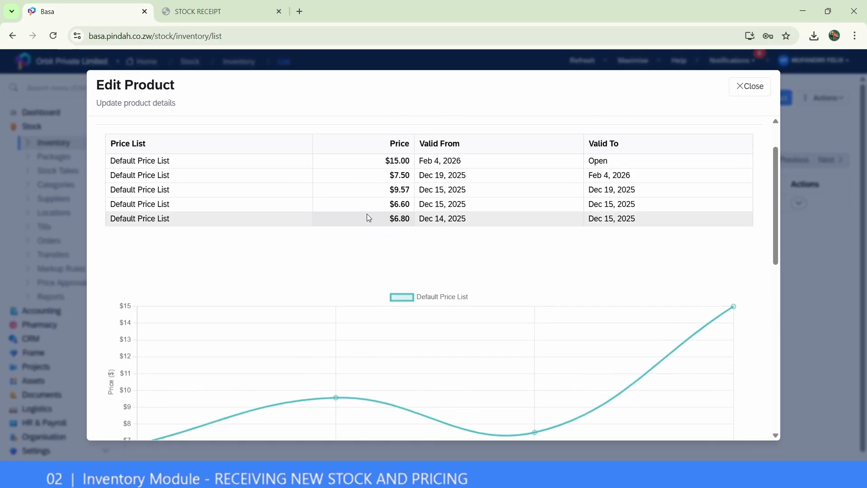
drag(113, 169, 660, 218)
click(590, 124)
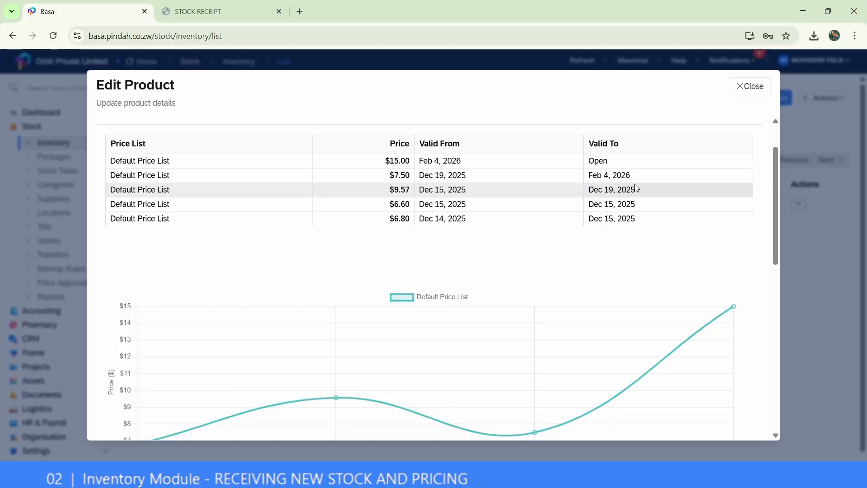
scroll(587, 192, down, 10)
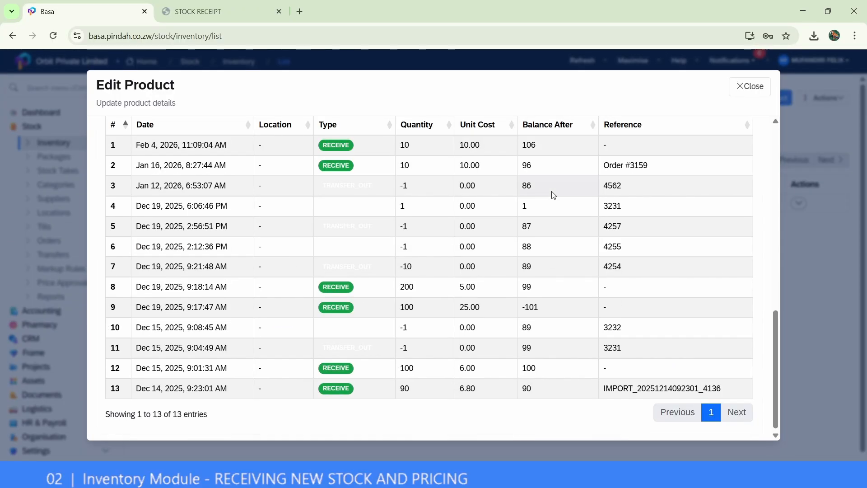
scroll(554, 195, up, 1)
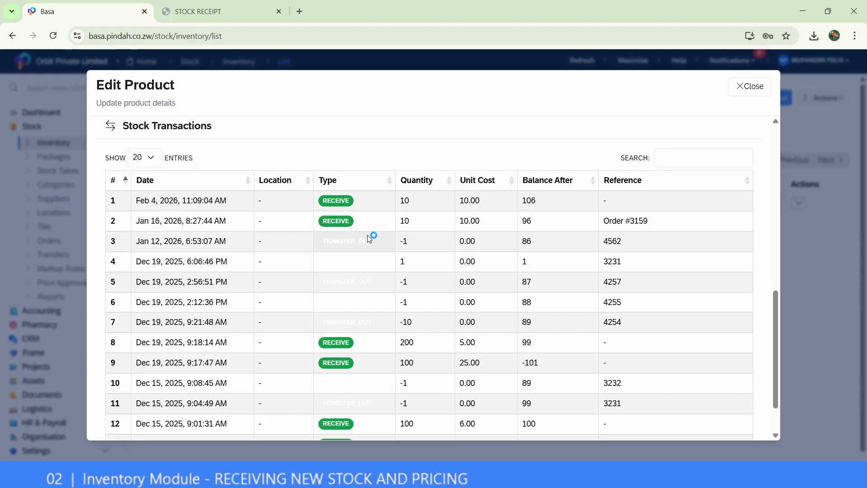
scroll(365, 252, down, 1)
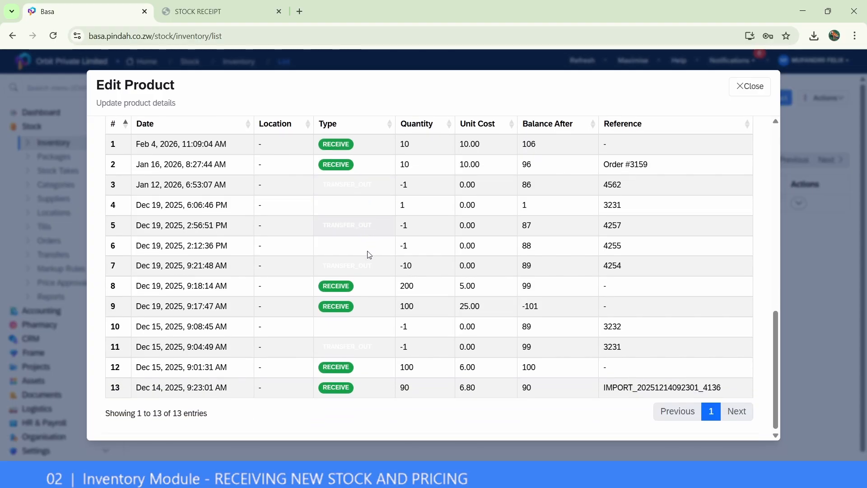
scroll(366, 296, up, 1)
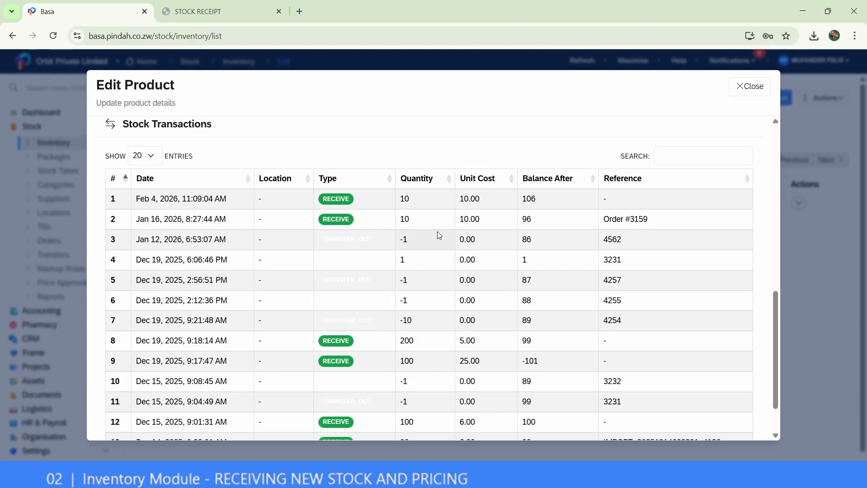
scroll(544, 316, down, 1)
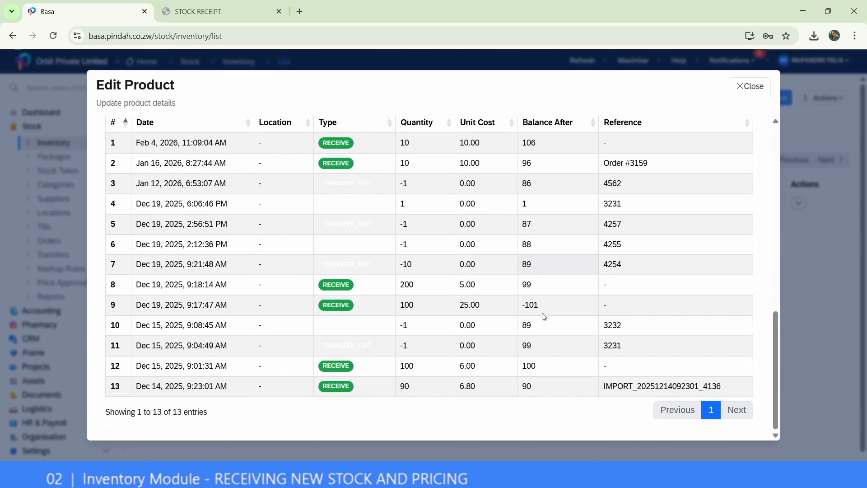
scroll(692, 379, up, 5)
scroll(691, 383, down, 5)
scroll(662, 352, up, 8)
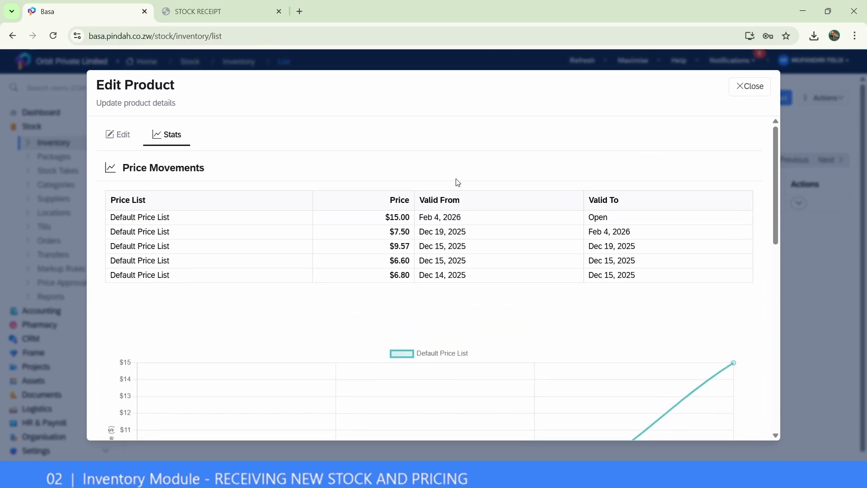
Step: Check the standard cost, last purchase cost and default list price in the Adult Diapers details and close the product
click(105, 133)
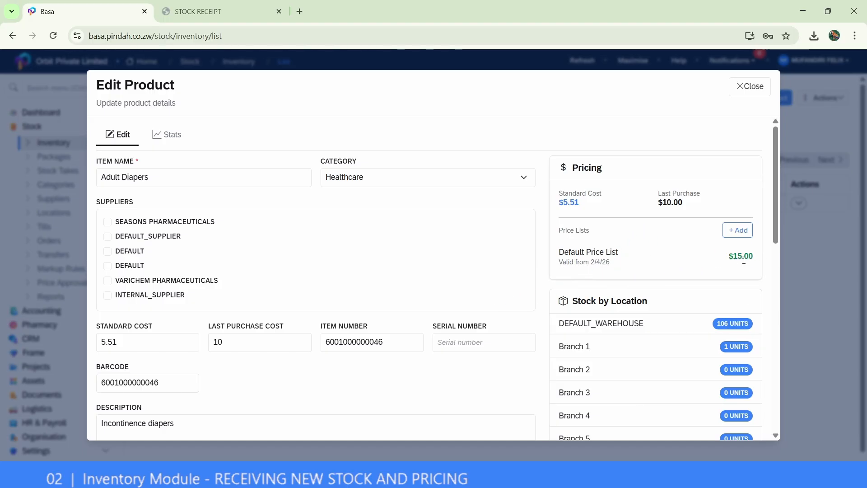
drag(587, 203, 555, 207)
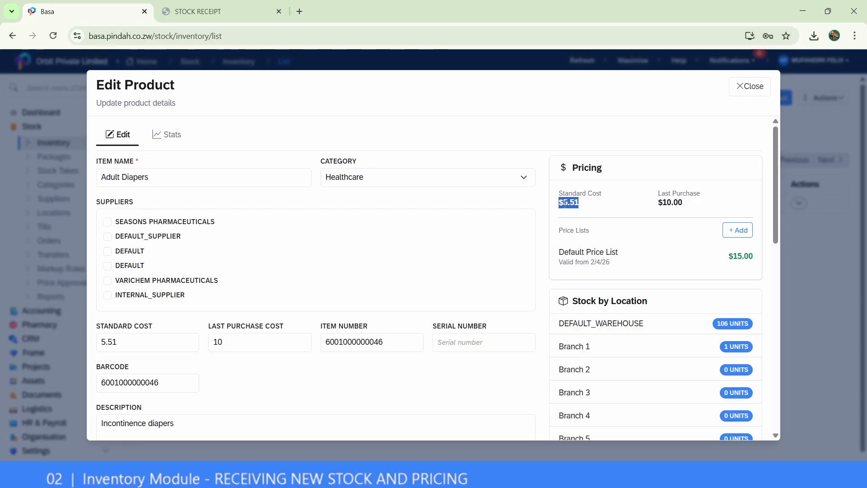
click(559, 206)
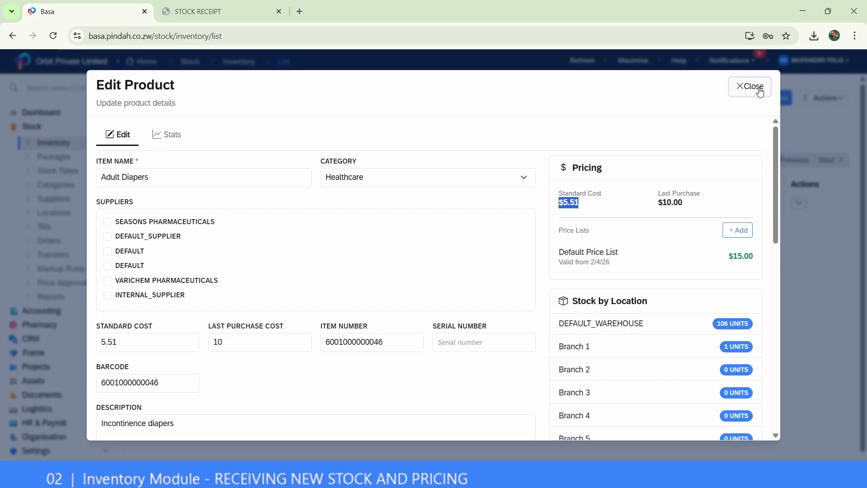
drag(703, 200, 637, 208)
click(704, 201)
drag(704, 201, 659, 206)
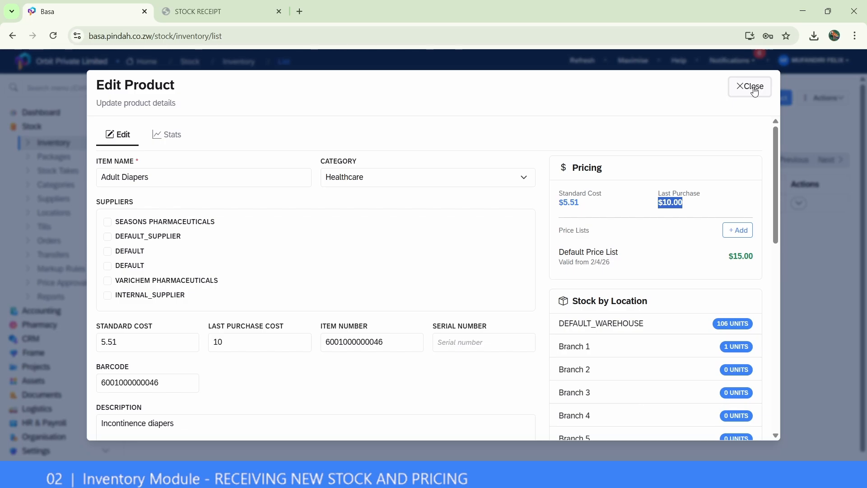
double_click(682, 194)
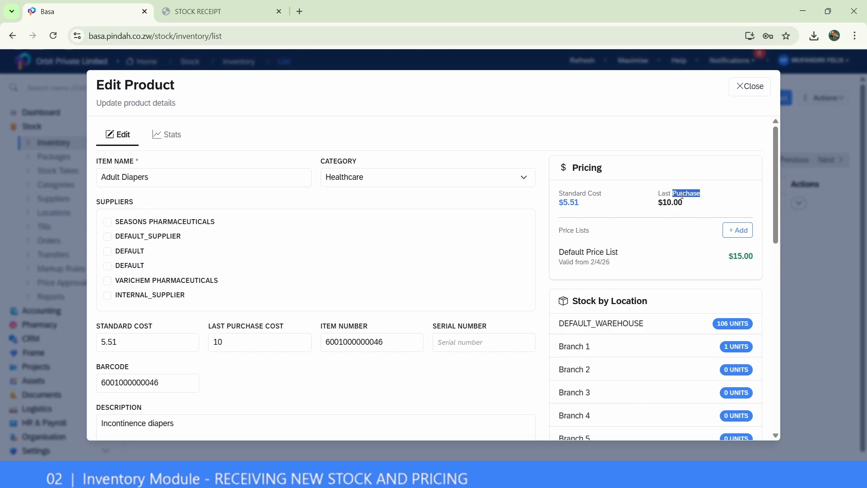
click(760, 95)
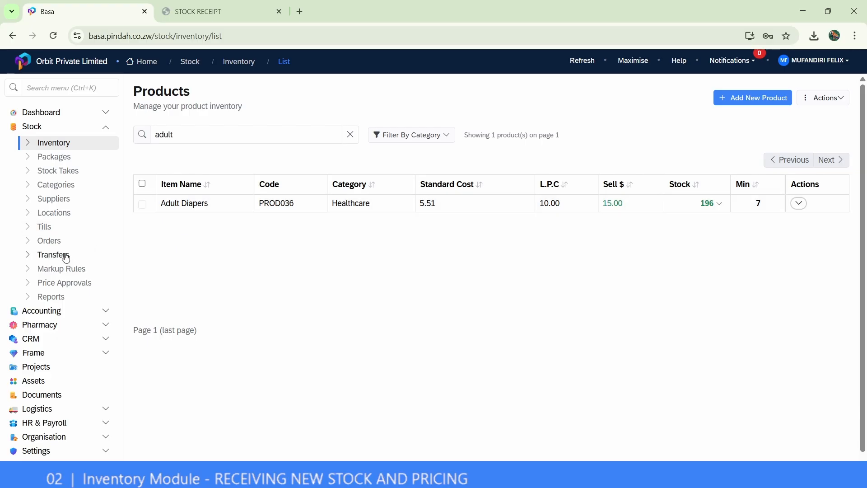
Step: Start a new stock receipt from the stock orders and turn off auto-calculation of selling prices using markup rules
click(47, 239)
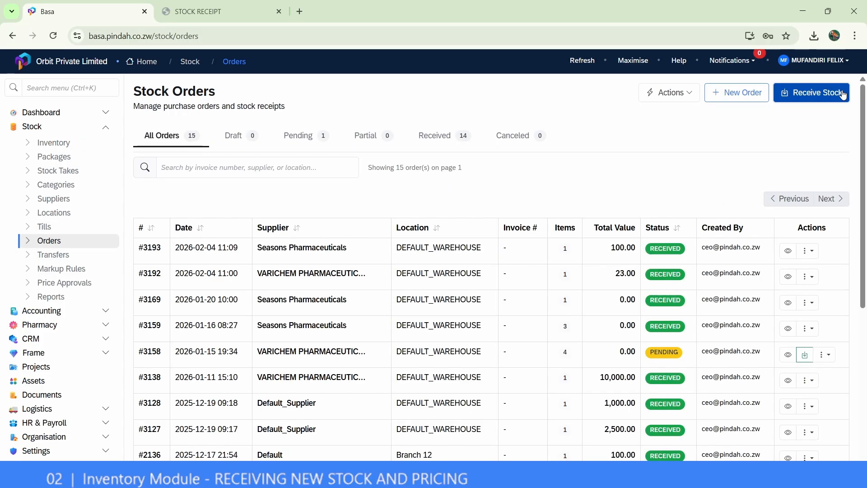
click(842, 93)
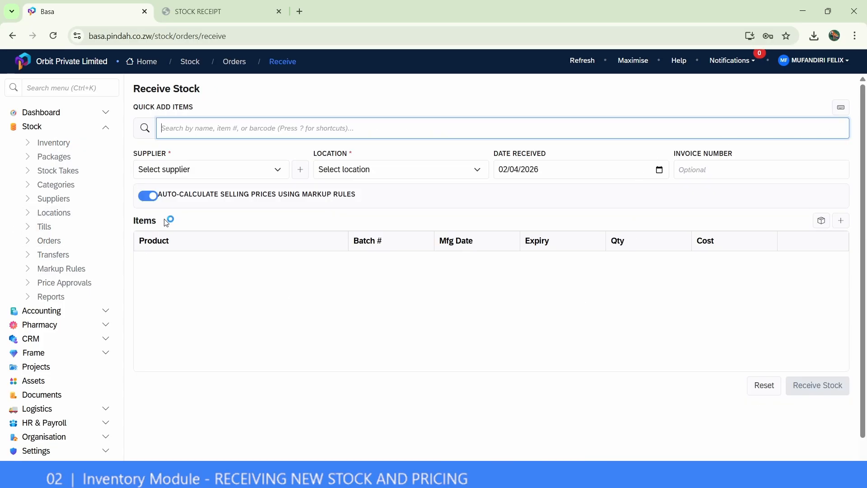
click(153, 200)
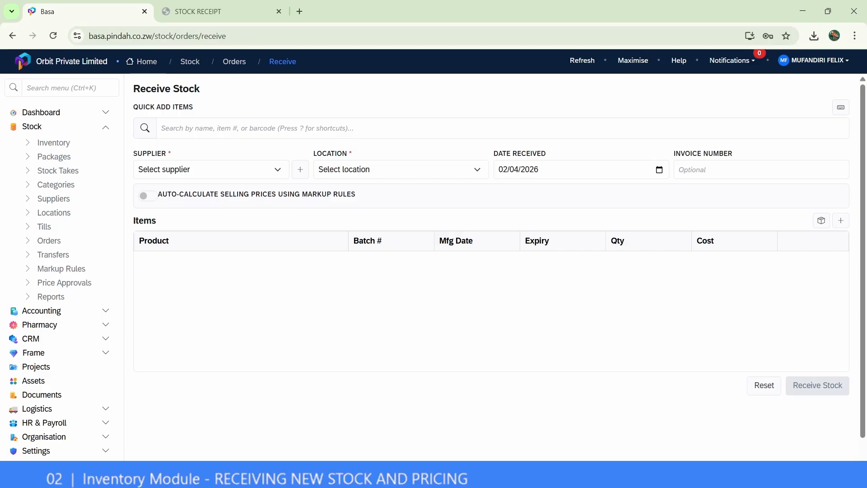
Step: Leave the stock receipt form and go to the main dashboard
click(105, 127)
click(96, 112)
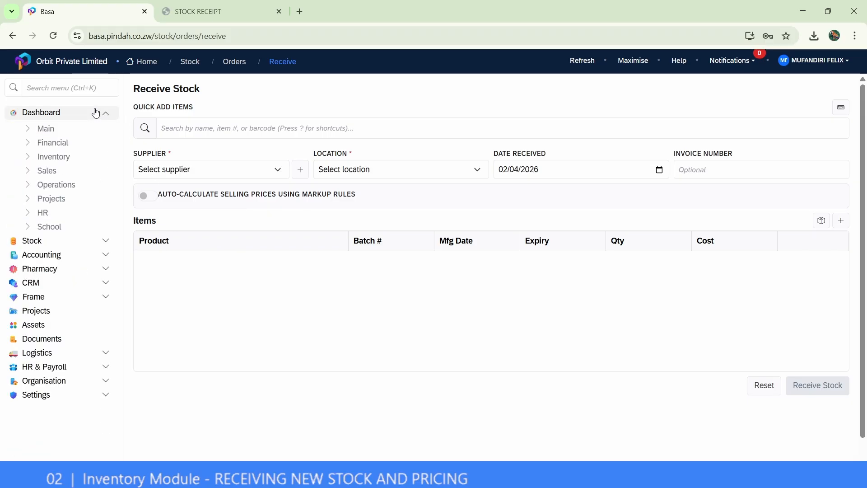
click(73, 130)
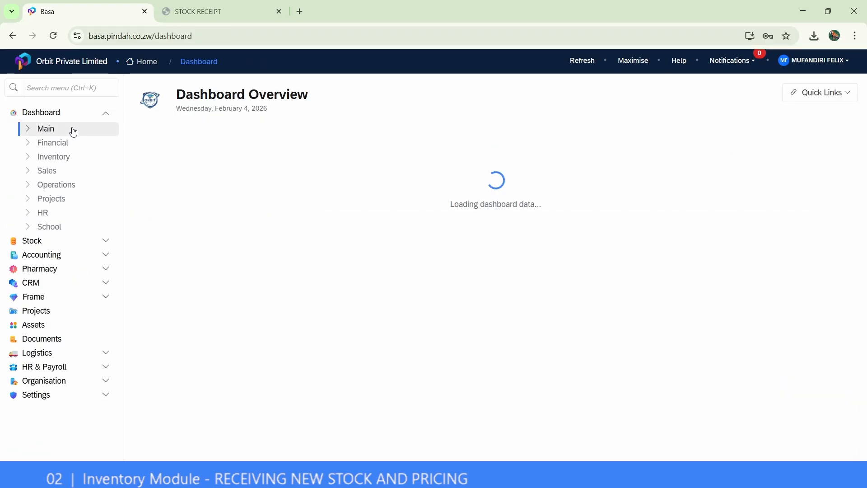